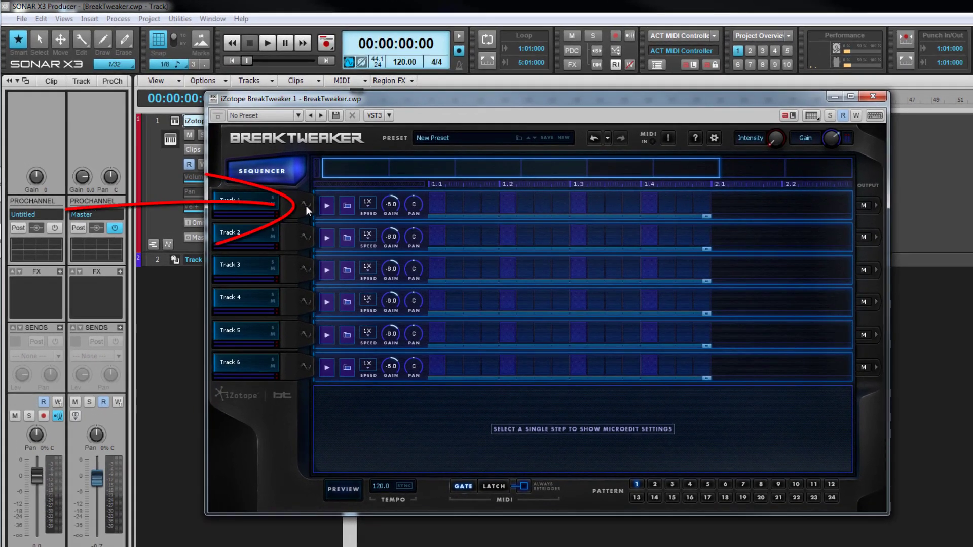
Open Track 1's generator page from the waveform icon beside the track name
click(306, 206)
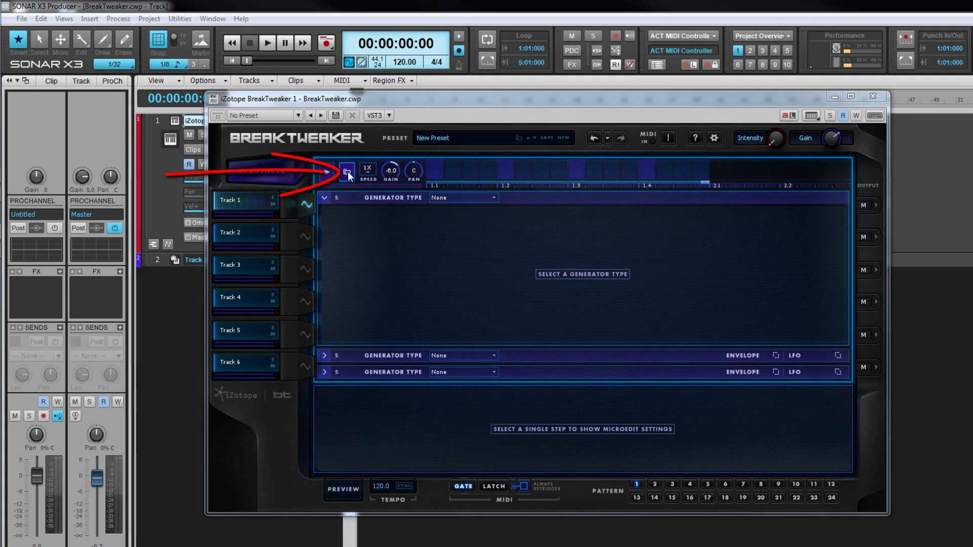
click(347, 171)
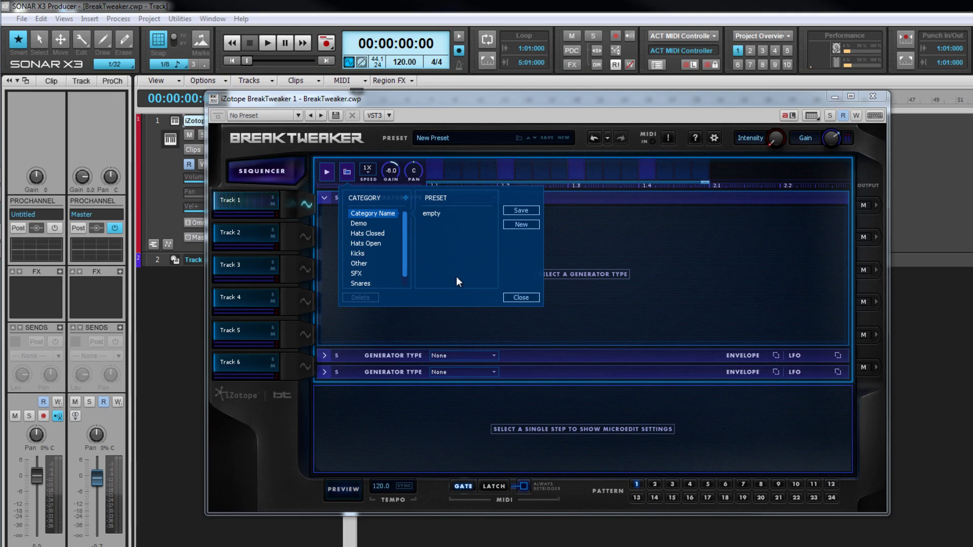
Add a new preset category named 'My Preset'
click(406, 196)
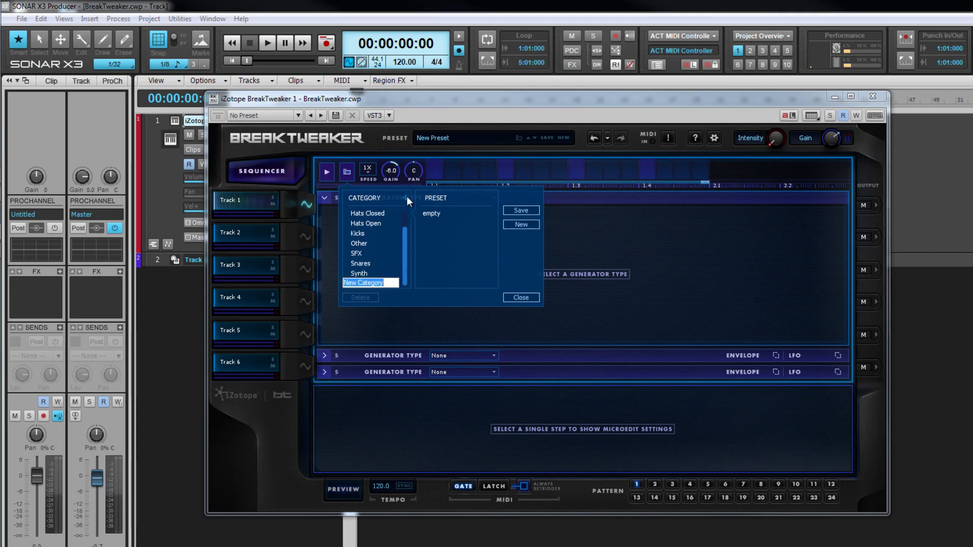
text(My )
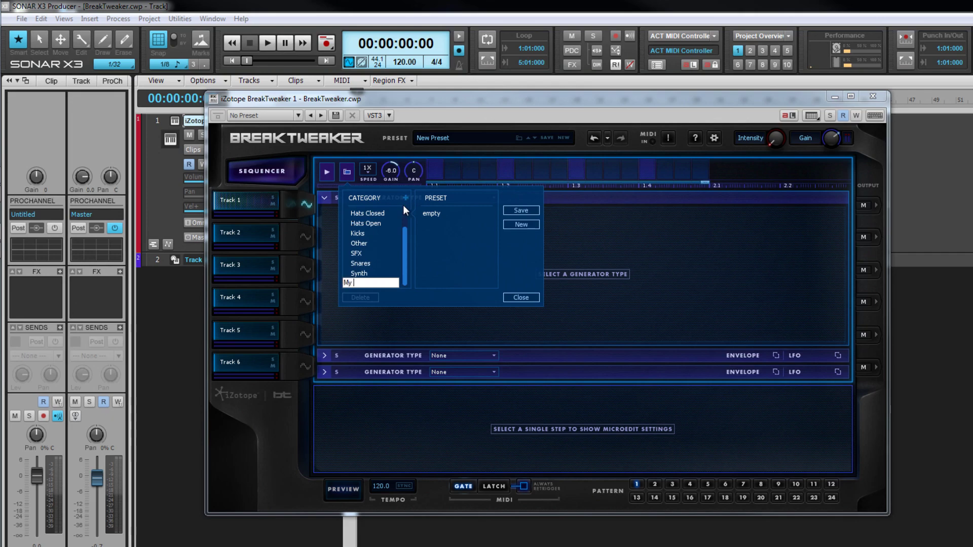
text(Preset)
key(Return)
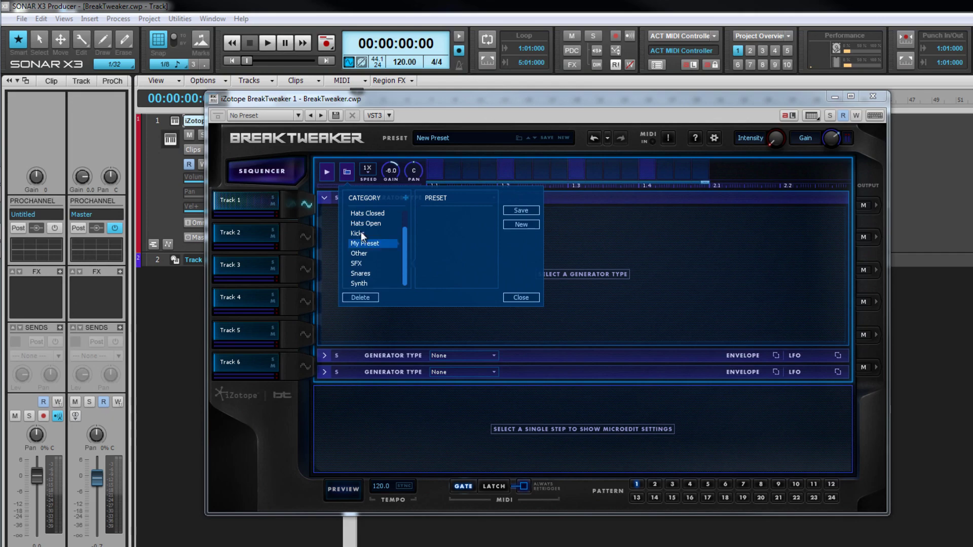
Load the Basic Synth preset from the Kicks category onto Track 1 and preview it
click(361, 232)
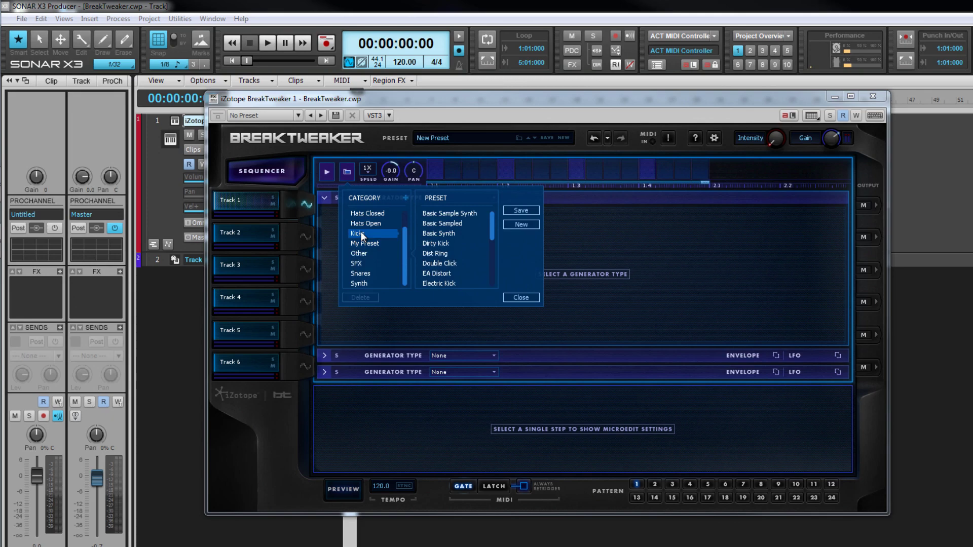
click(439, 233)
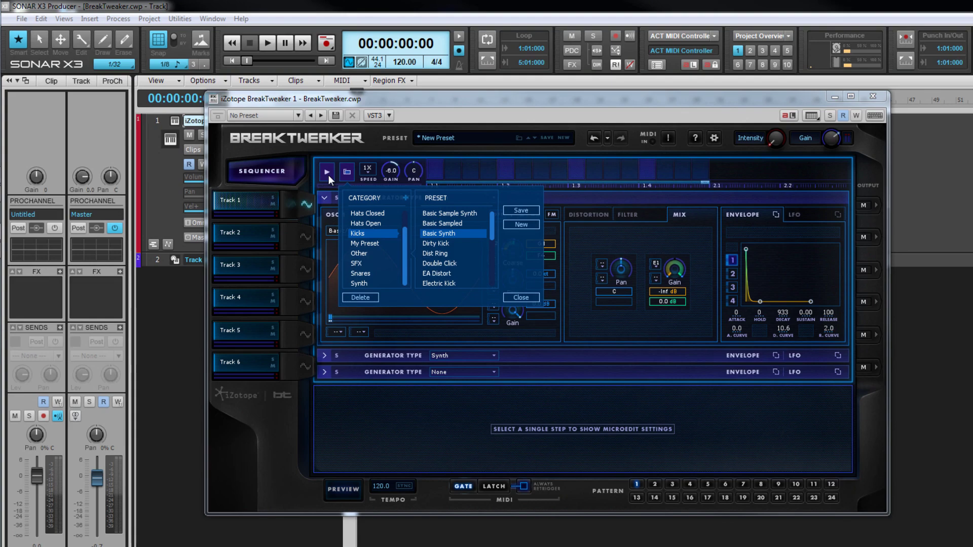
click(329, 175)
Audition the Dirty Kick preset, then load Basic Sample Synth onto Track 1
click(452, 244)
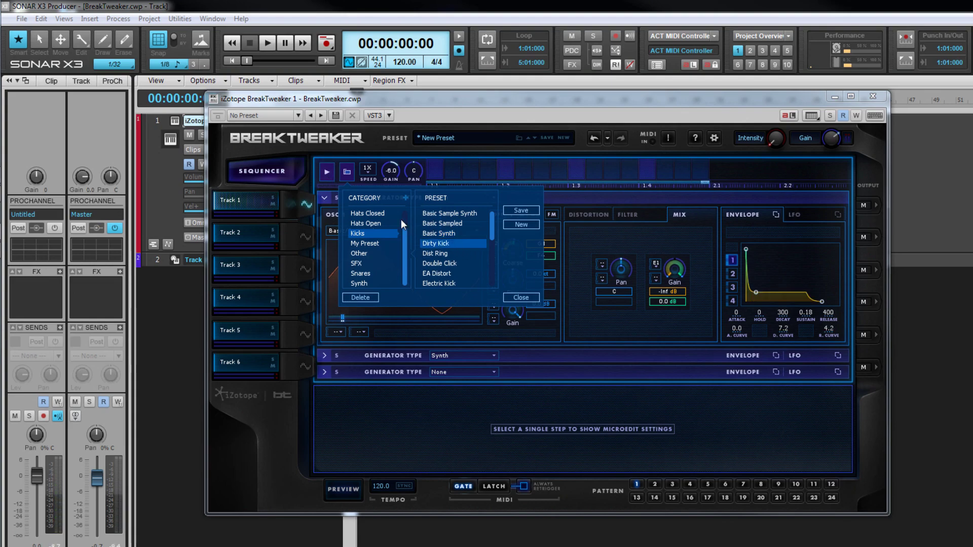
click(327, 174)
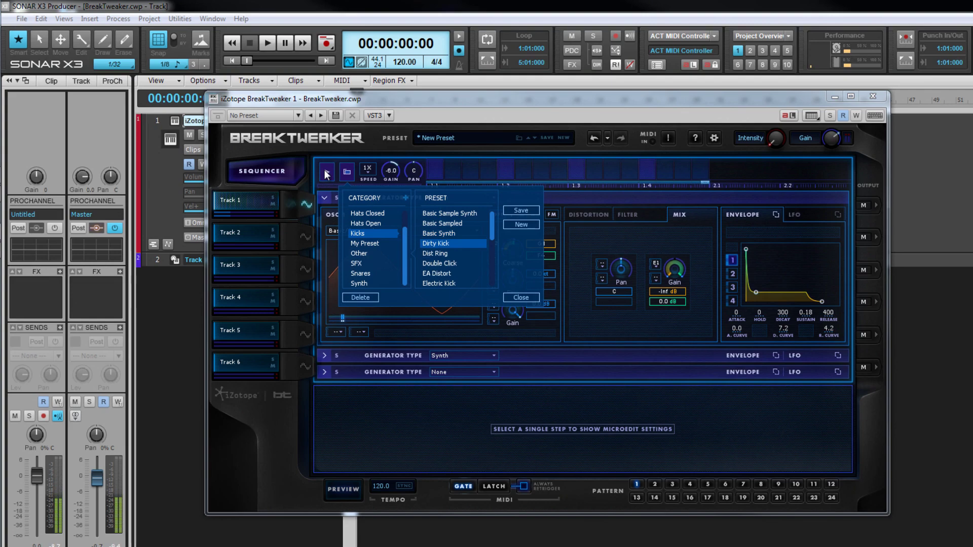
key(Up)
key(Up)
key(Up)
click(331, 173)
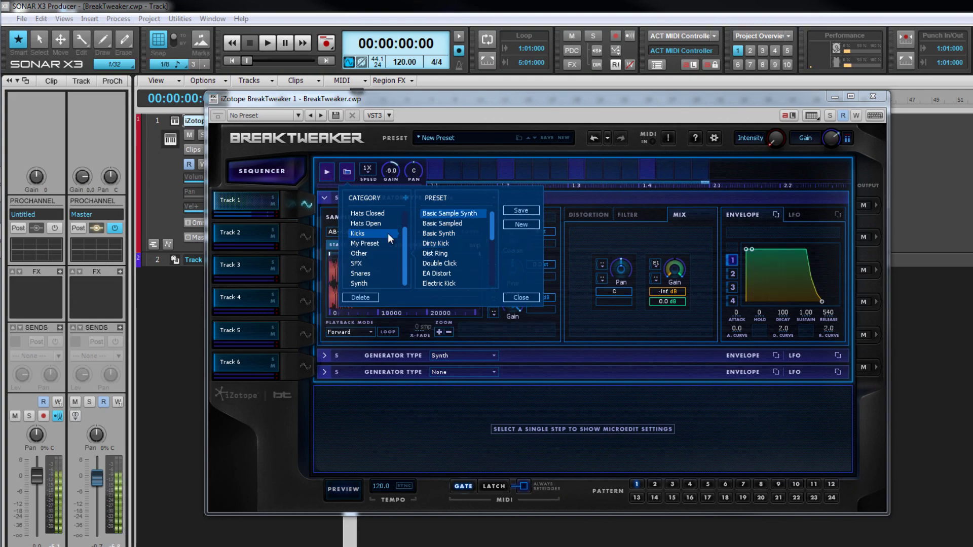
Close the preset browser and expand the Synth layer and the empty third generator slot
click(518, 297)
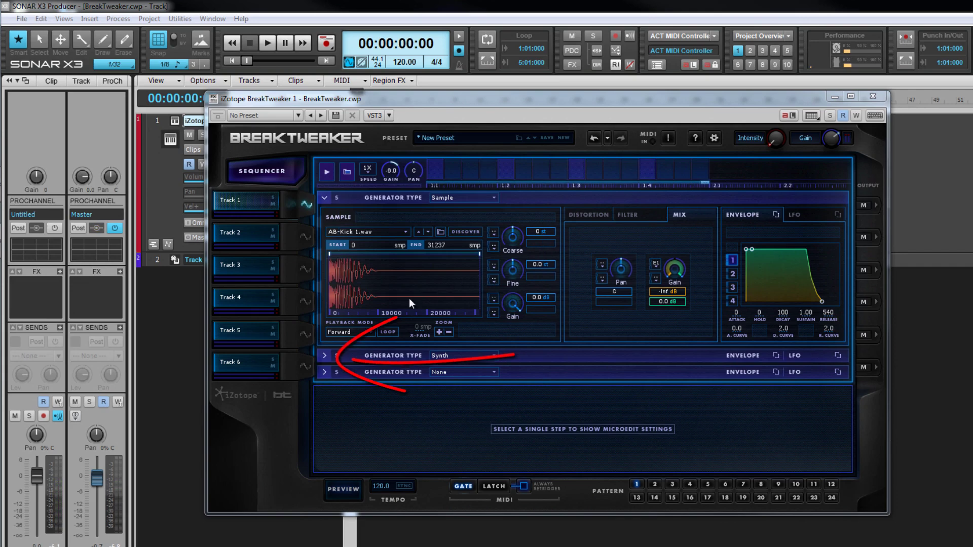
click(325, 355)
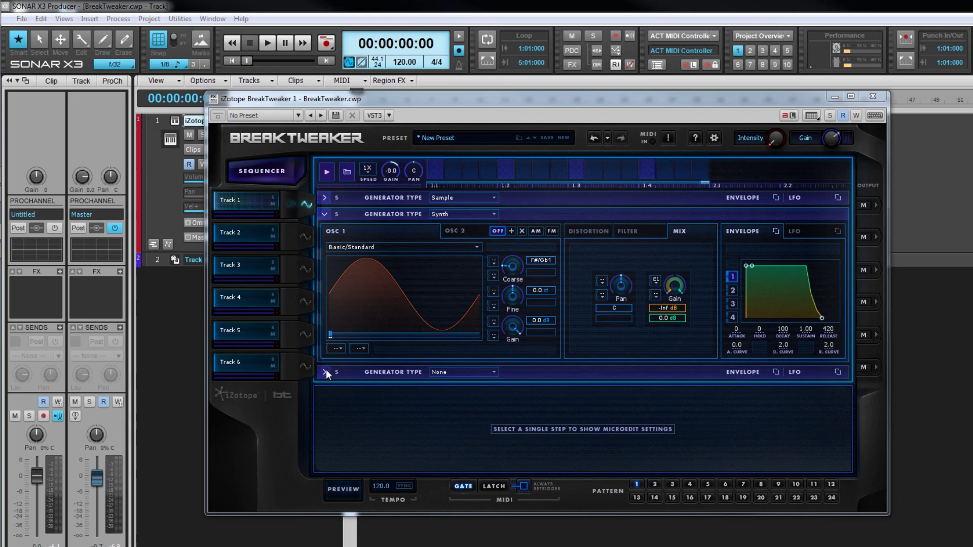
click(325, 372)
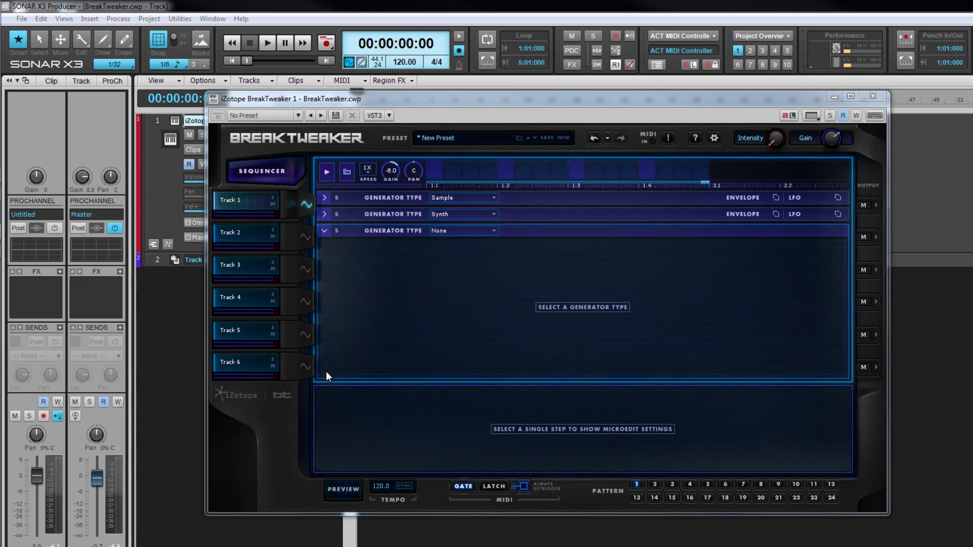
Leave the third generator slot as None and show the Synth, then Sample, layer settings
click(494, 231)
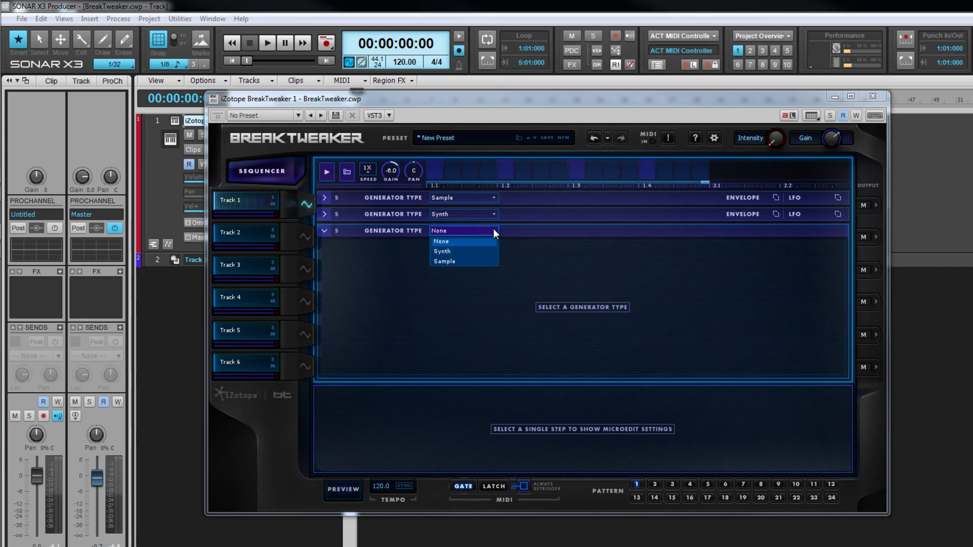
click(451, 241)
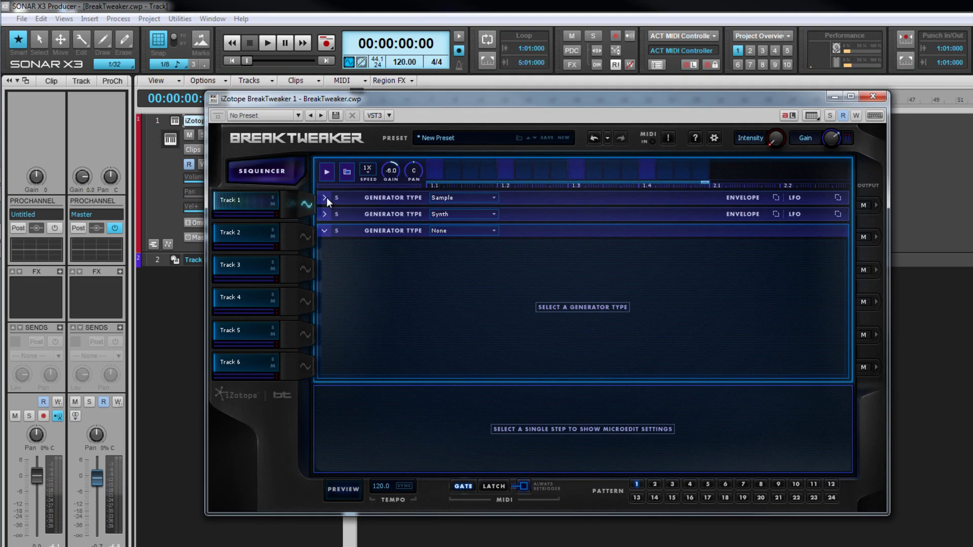
click(324, 214)
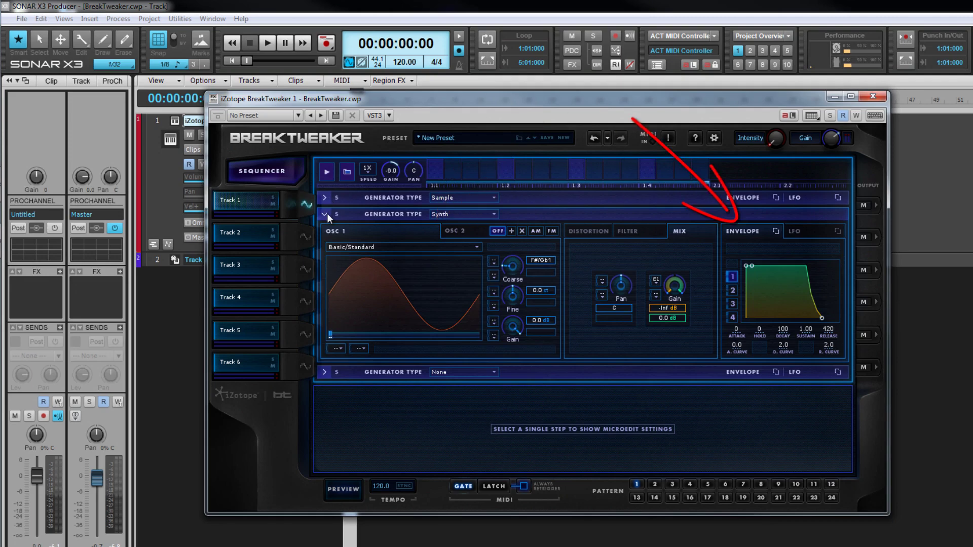
click(325, 198)
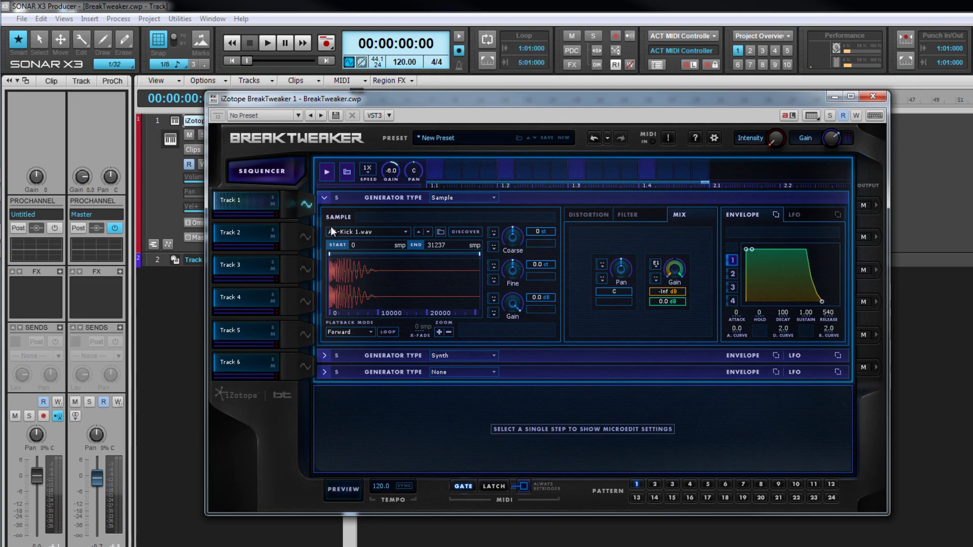
Audition AB-Kick GlitchComb1 in the sample browser, then keep AB-Kick 1.wav
click(387, 233)
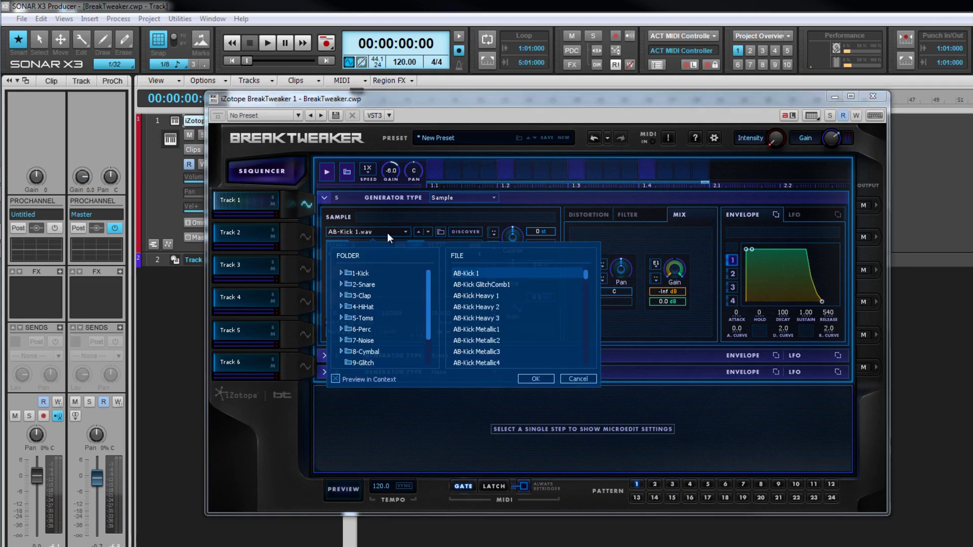
click(486, 283)
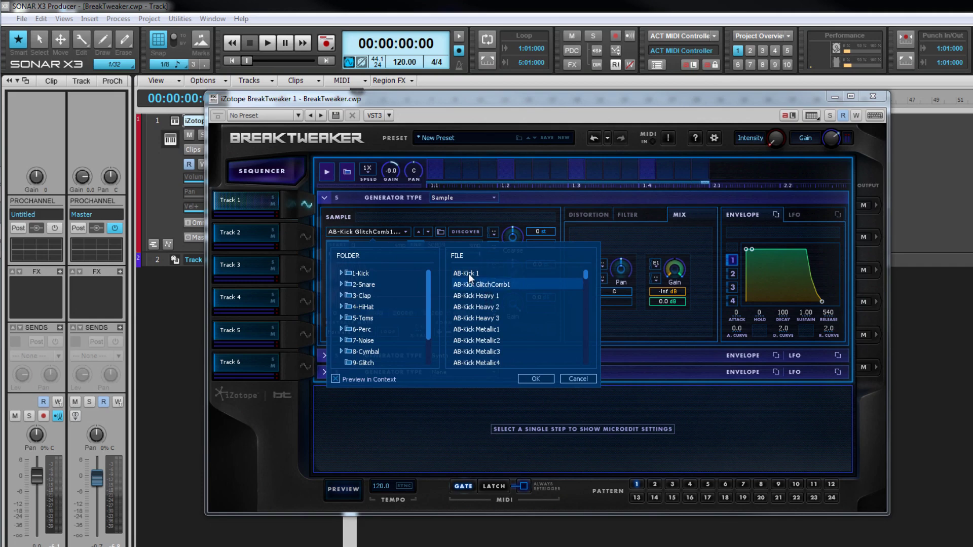
click(465, 274)
click(576, 379)
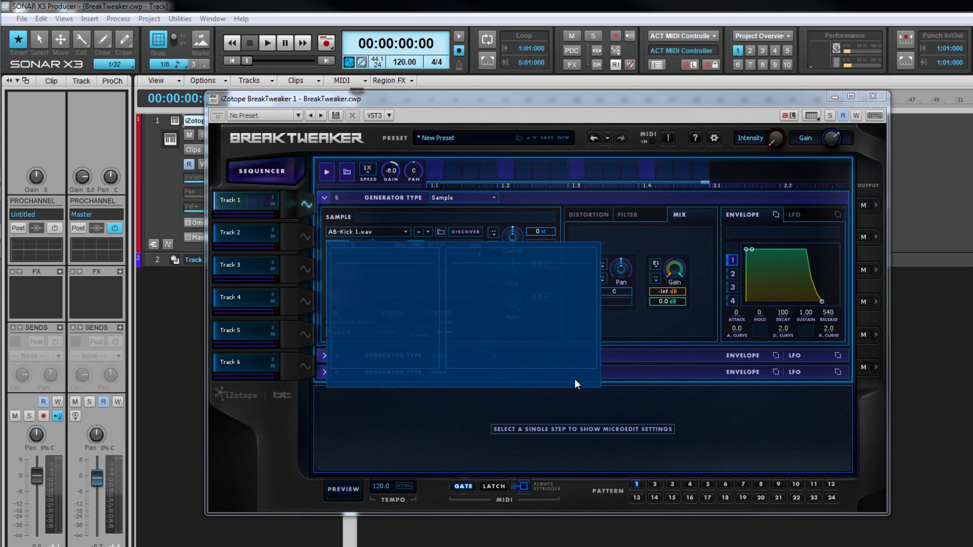
Try SMLSS-Kick 30.wav, revert to AB-Kick 1.wav, cancel loading from disk, and choose Discover
click(418, 232)
click(427, 232)
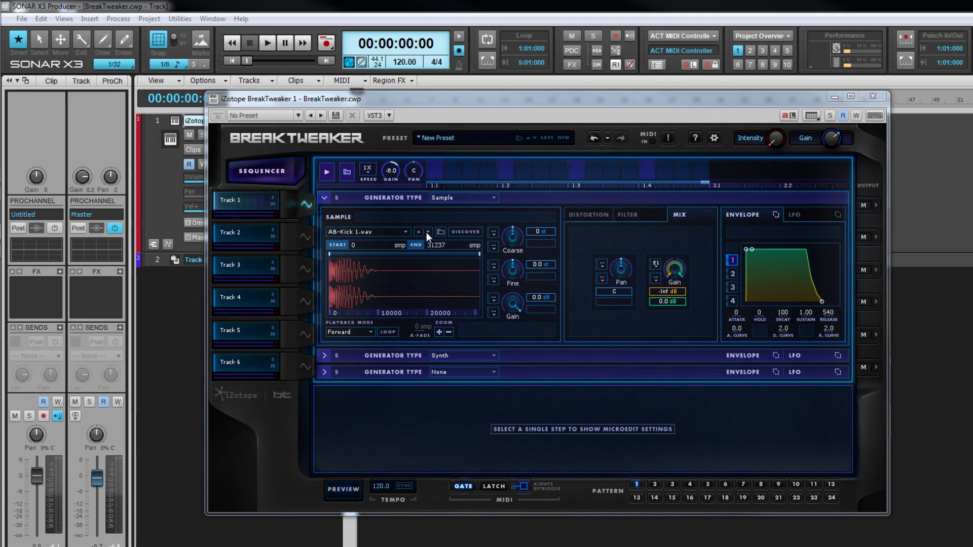
click(440, 232)
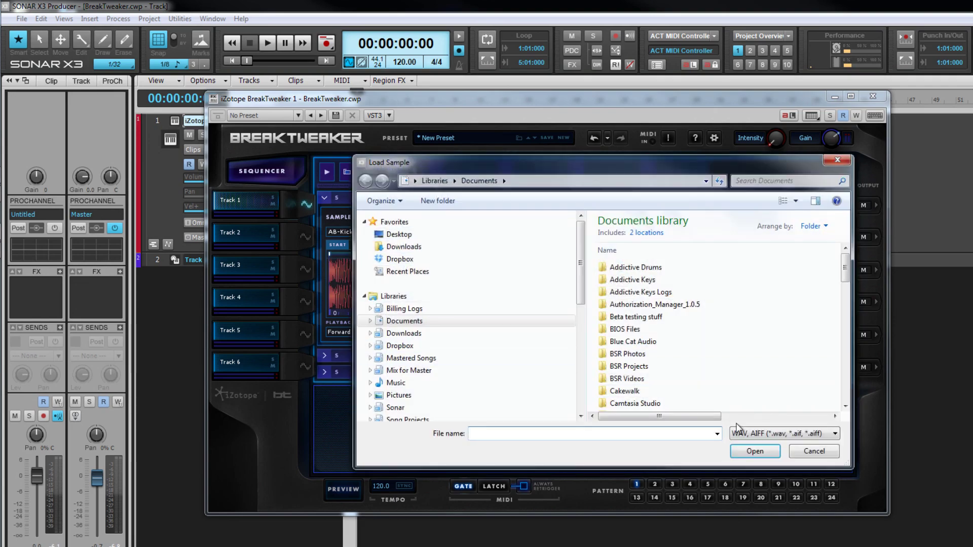
click(806, 454)
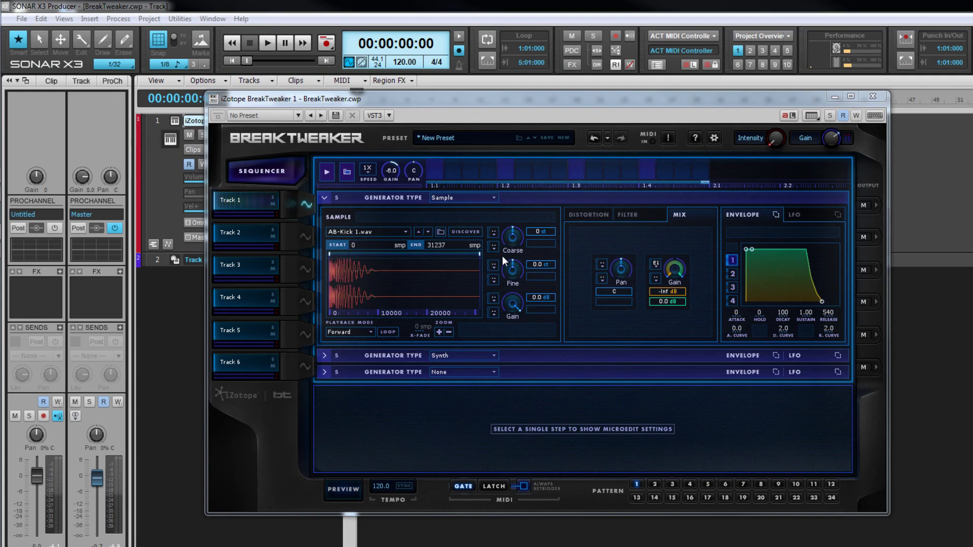
click(469, 231)
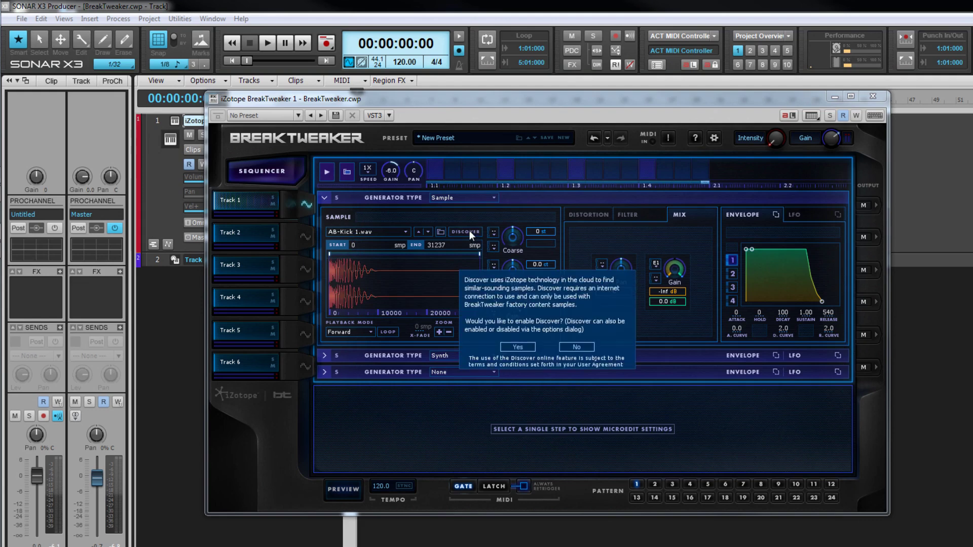
Decline enabling Discover and start editing the sample End value of 31237
click(571, 346)
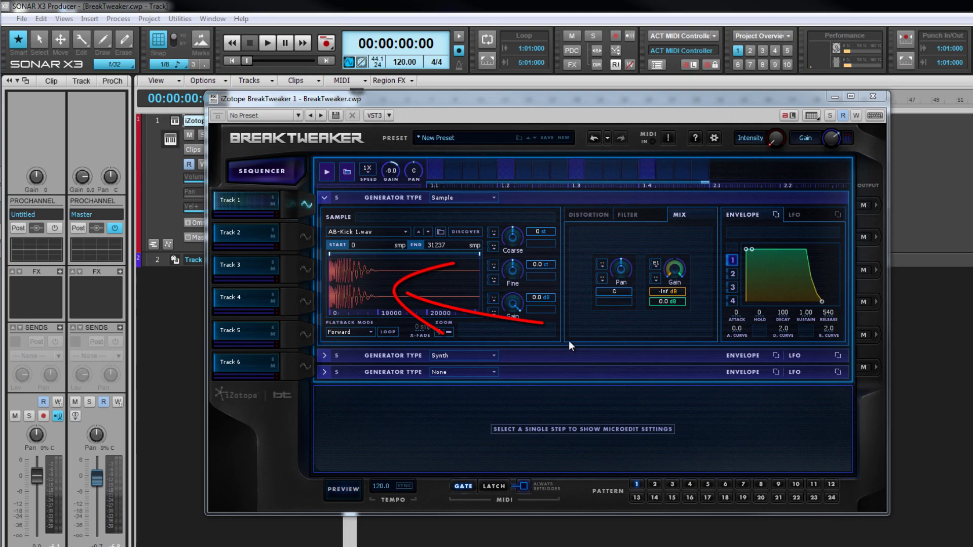
double_click(442, 245)
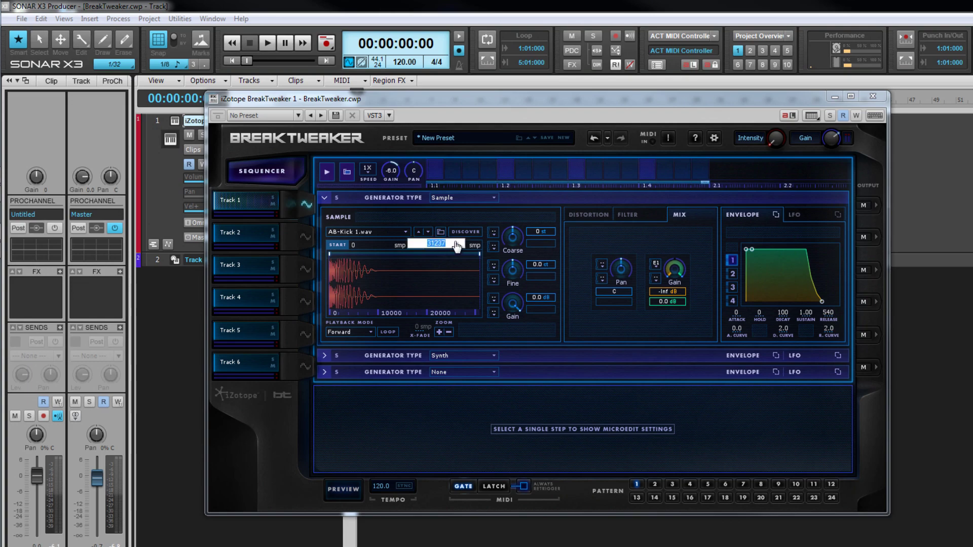
Trim the kick sample end to 25000, then 10109, play it, and move the start to 1755
text(25000)
key(Return)
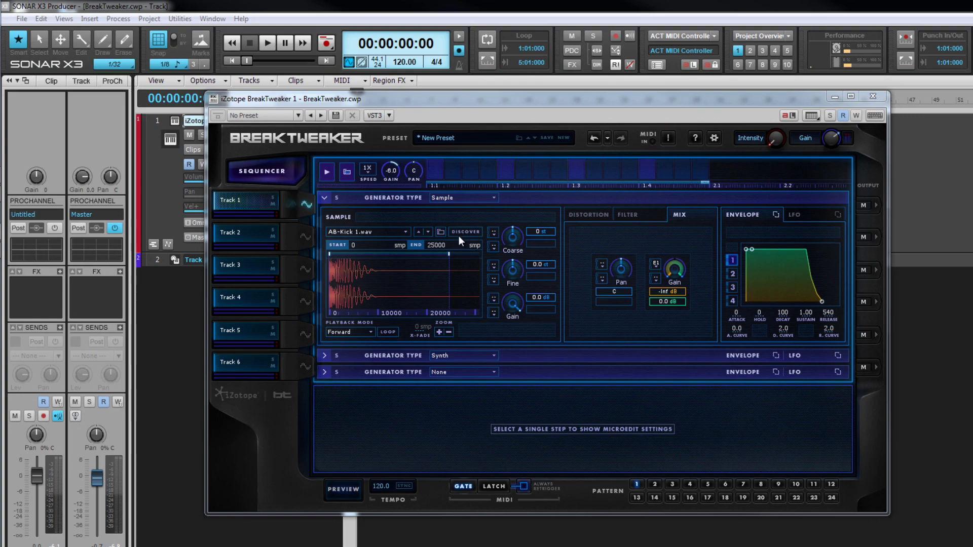
mouse_move(460, 247)
mouse_down()
mouse_move(280, 250)
mouse_move(462, 252)
mouse_move(380, 260)
mouse_up()
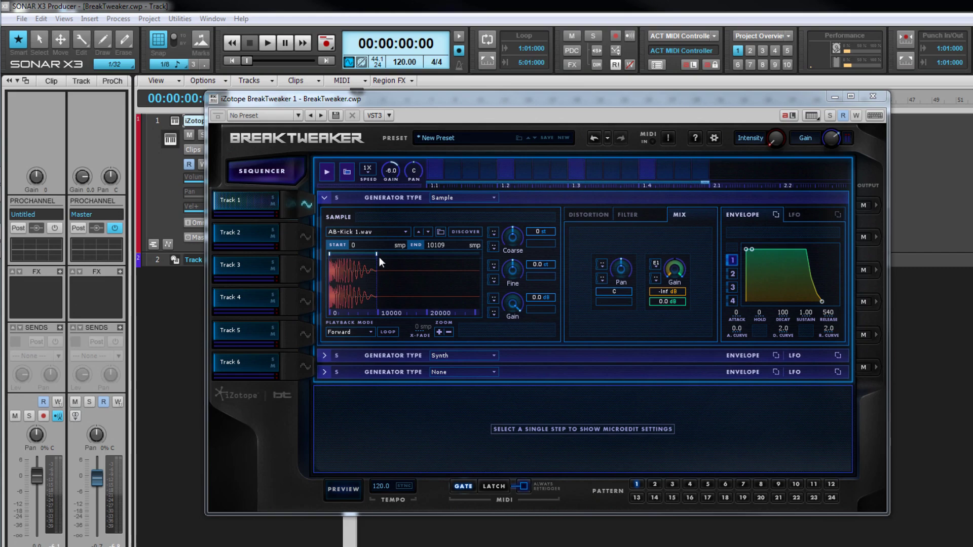
click(329, 172)
drag(333, 260, 338, 258)
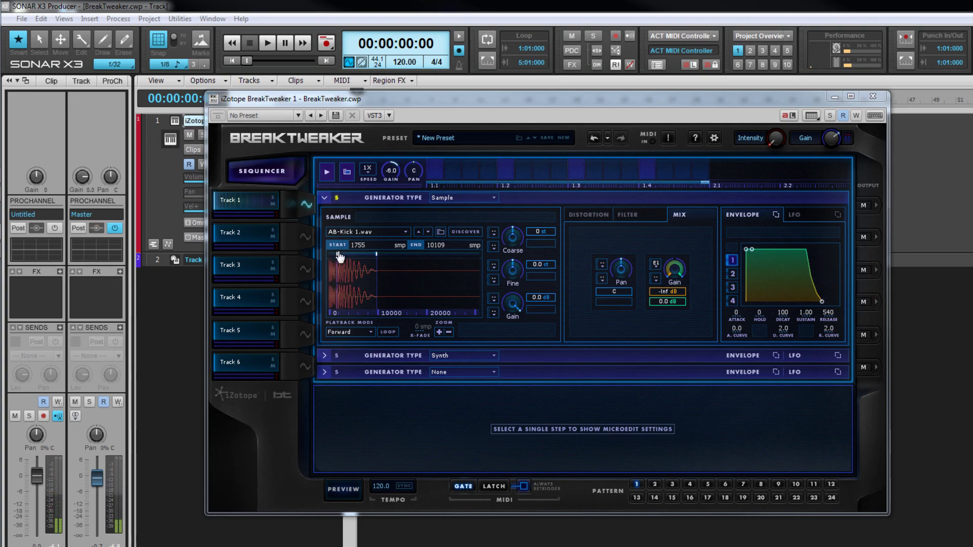
Reset the kick sample start to 0, audition an end of 3299, then set the end to 10321
drag(339, 258, 325, 253)
click(439, 332)
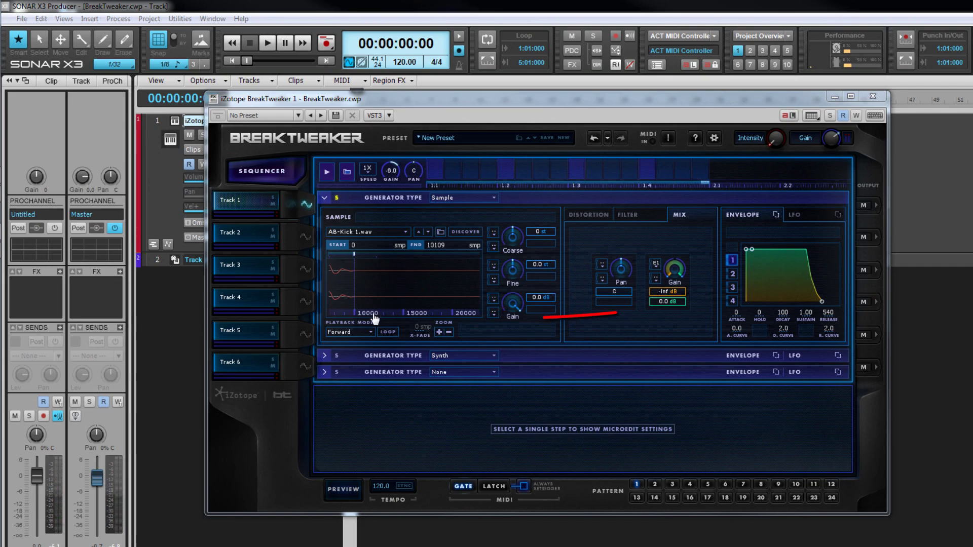
drag(348, 318, 424, 318)
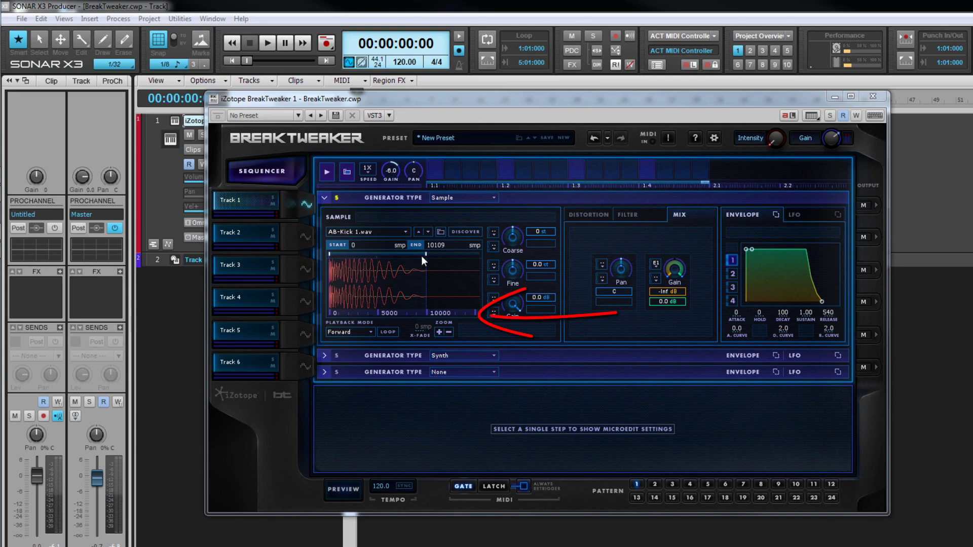
drag(425, 261, 361, 259)
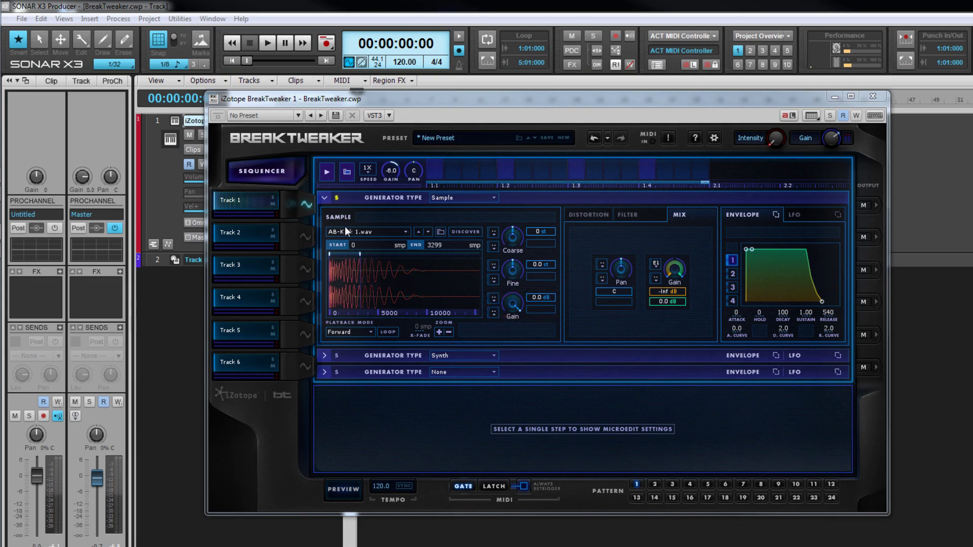
click(327, 170)
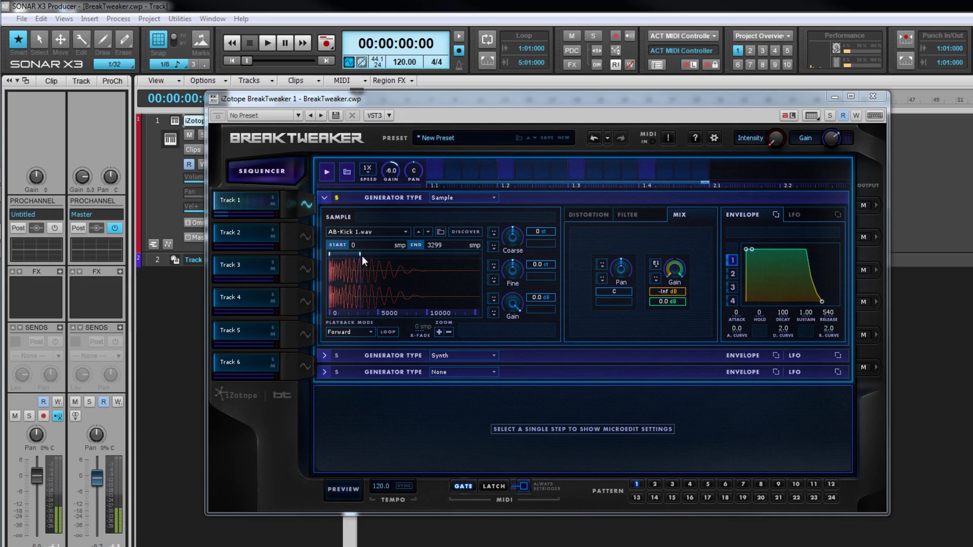
drag(362, 260, 430, 260)
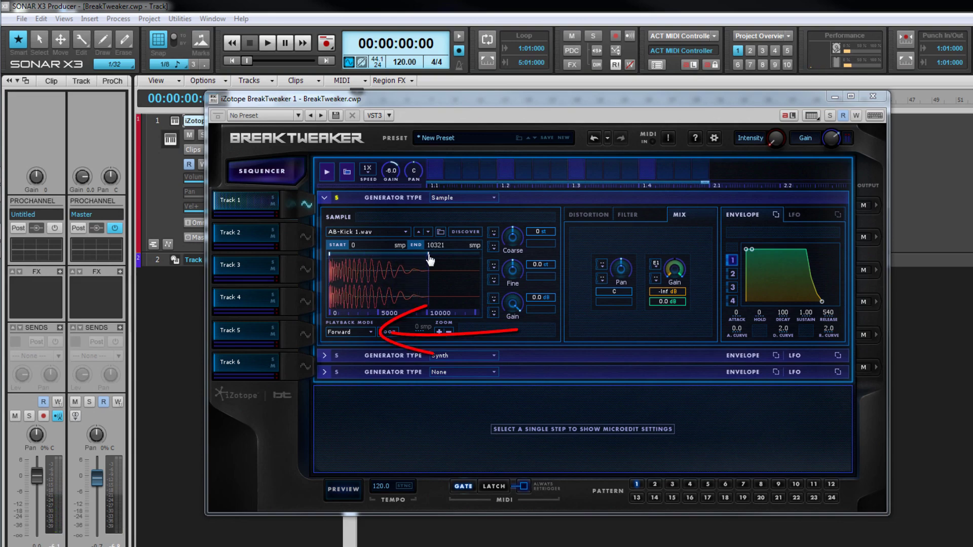
Try Reverse, Fwd-Reverse and Reverse-Fwd playback modes, then return to Forward and play the loop
click(350, 332)
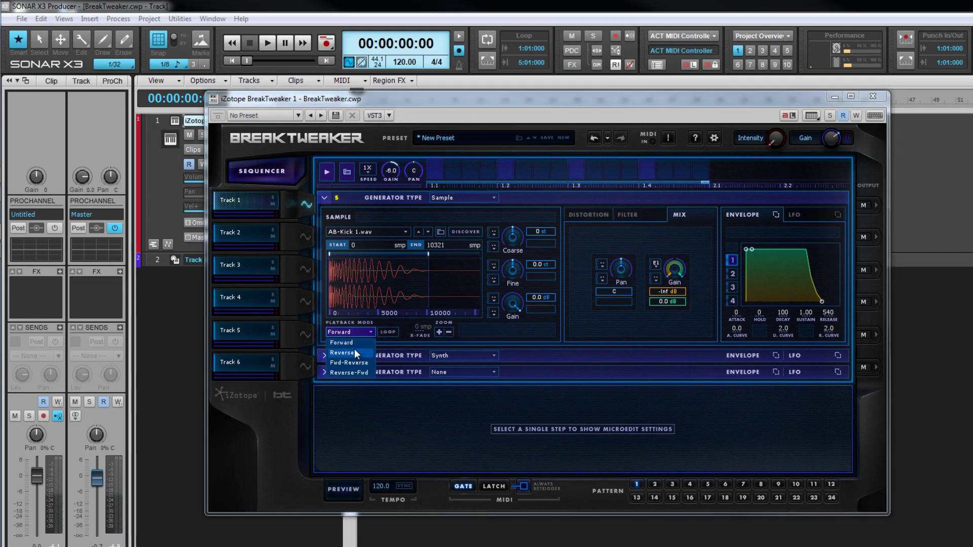
click(354, 353)
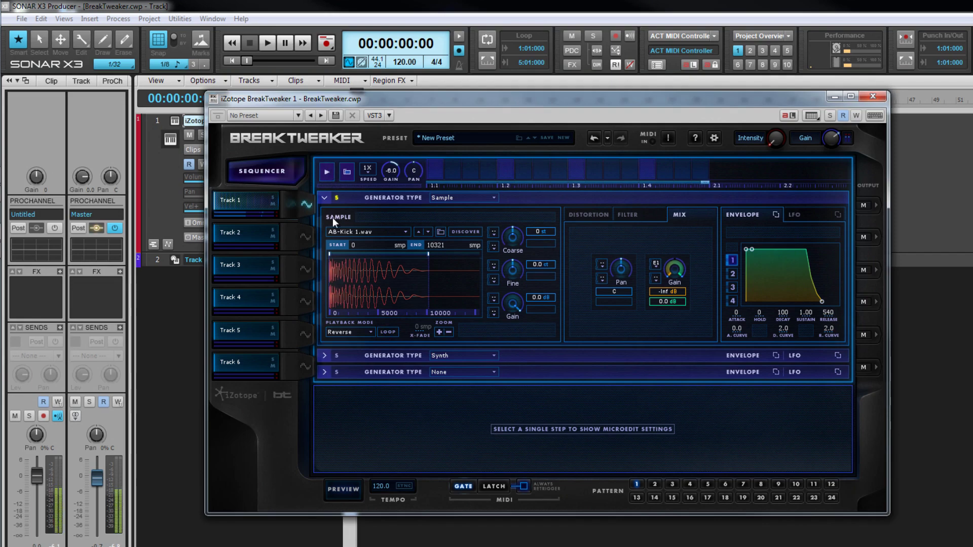
click(361, 331)
click(359, 362)
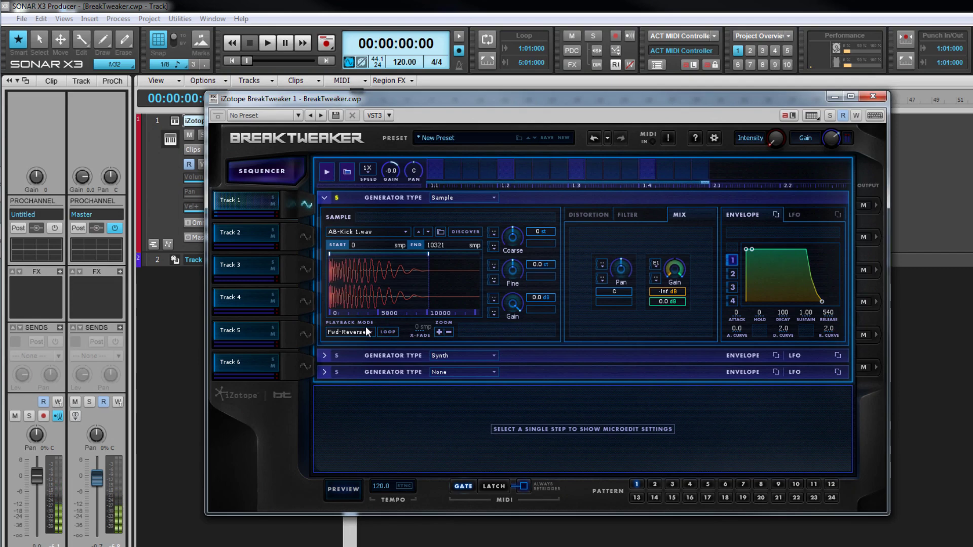
click(366, 333)
click(363, 371)
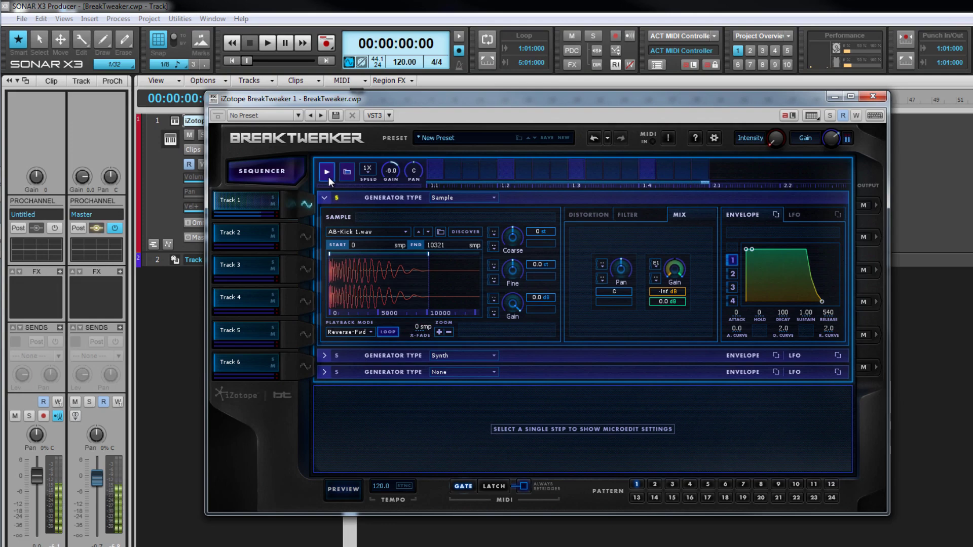
click(363, 334)
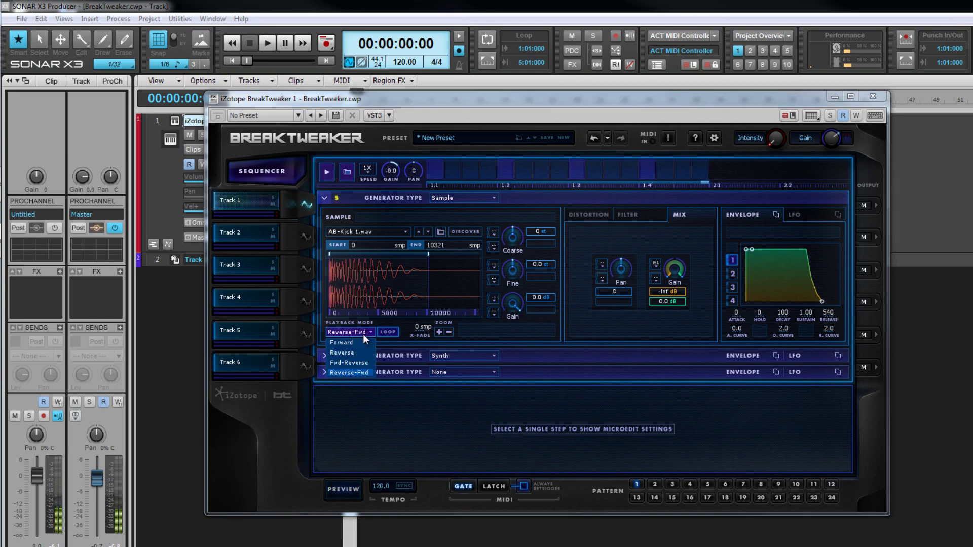
click(360, 340)
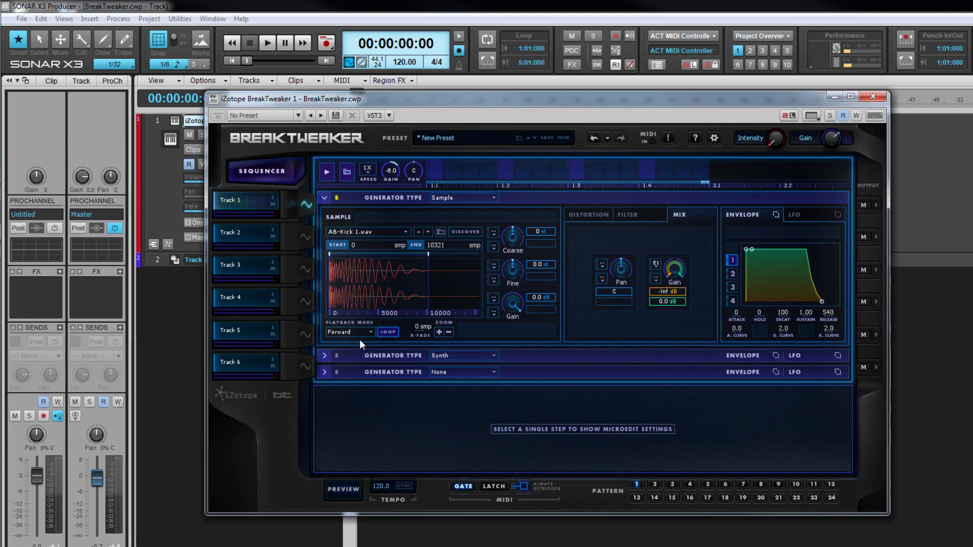
click(327, 177)
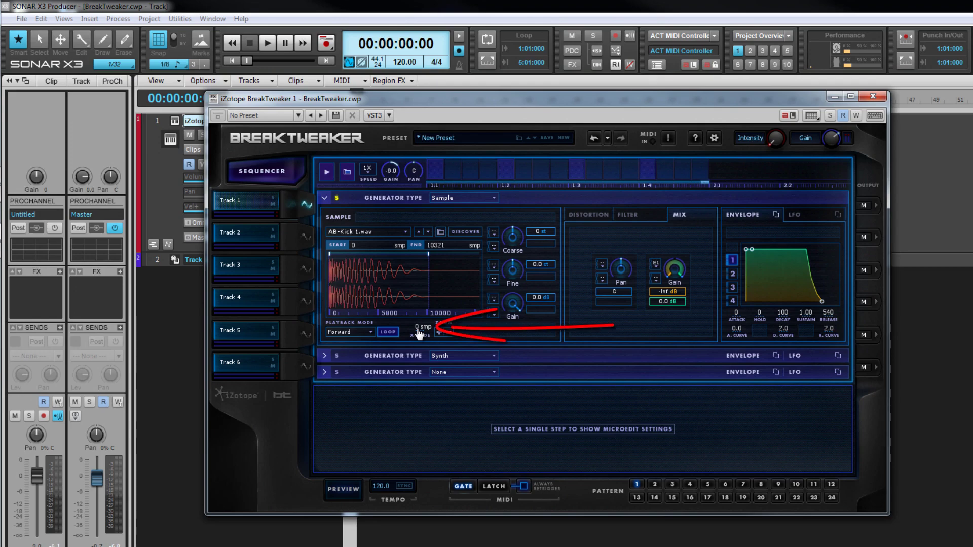
Give the kick loop an 8000-sample crossfade between samples 1483 and 6007, then expand the Synth layer
mouse_move(419, 332)
mouse_down()
mouse_move(542, 332)
mouse_move(459, 332)
mouse_up()
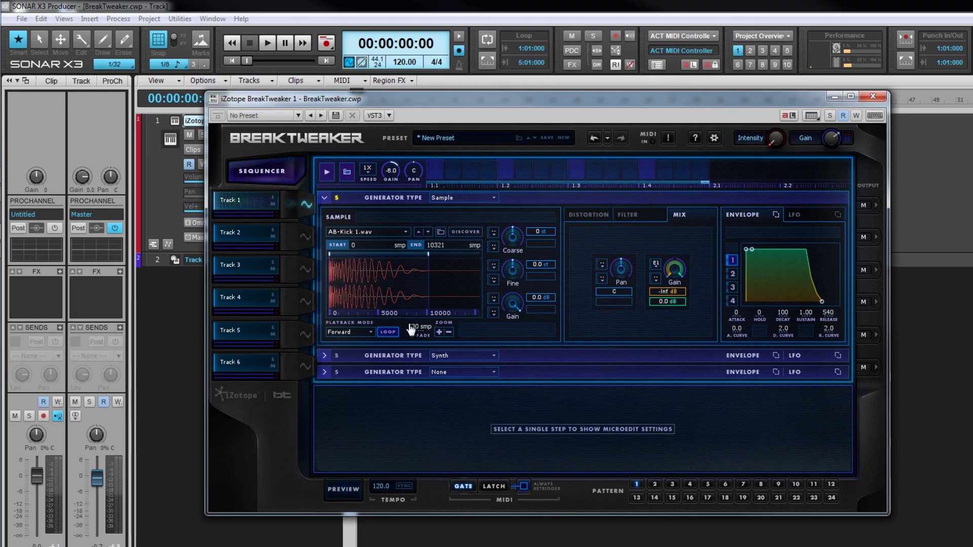
drag(411, 329, 583, 329)
mouse_move(421, 263)
mouse_down()
mouse_move(408, 282)
mouse_move(386, 274)
mouse_up()
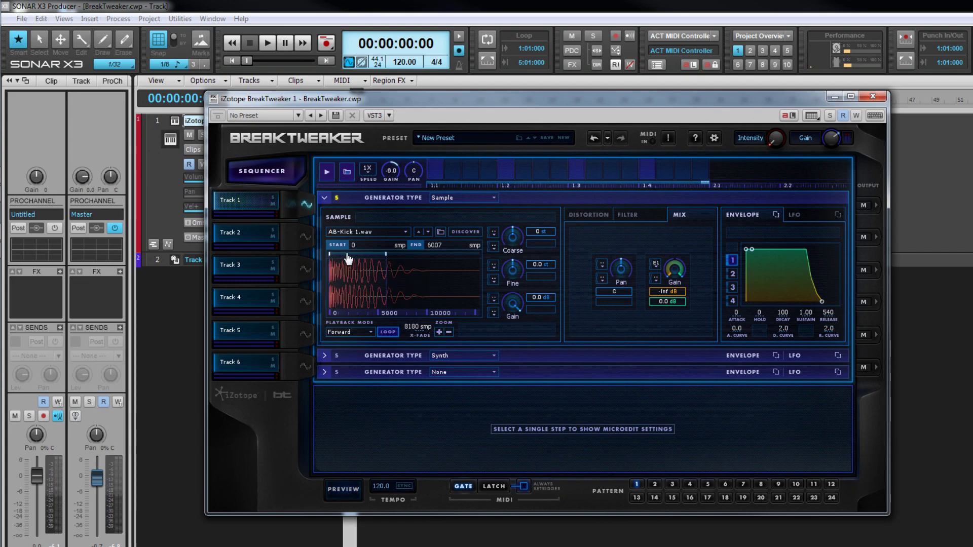
drag(333, 259, 343, 260)
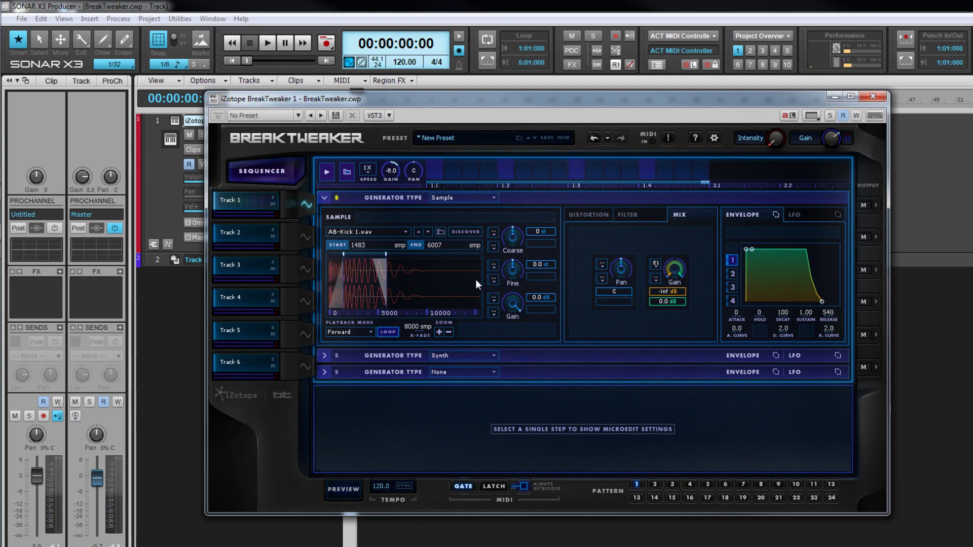
click(324, 356)
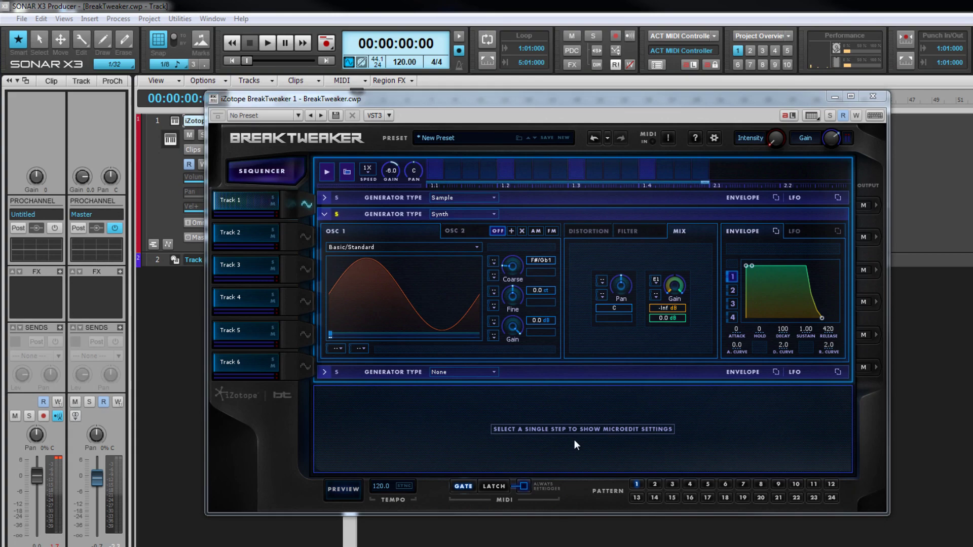
click(492, 214)
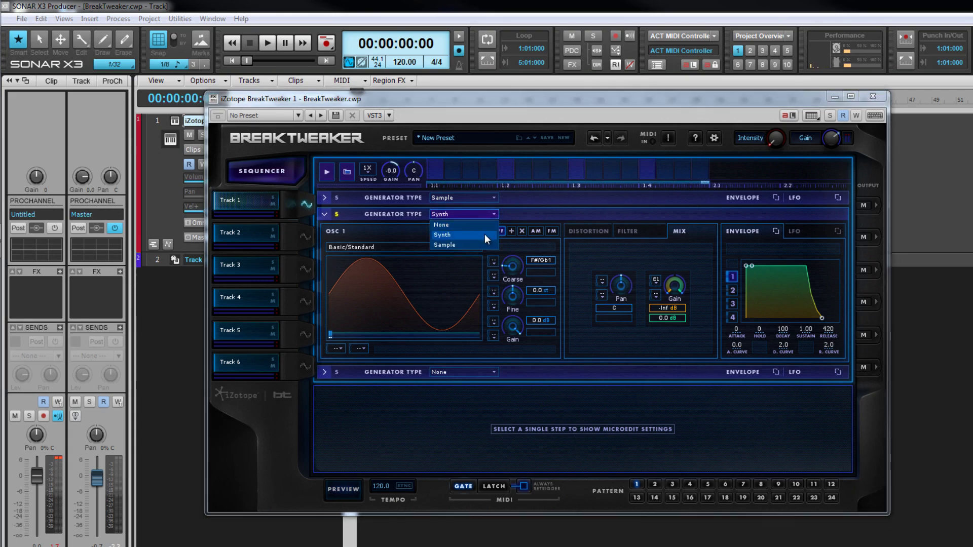
click(485, 234)
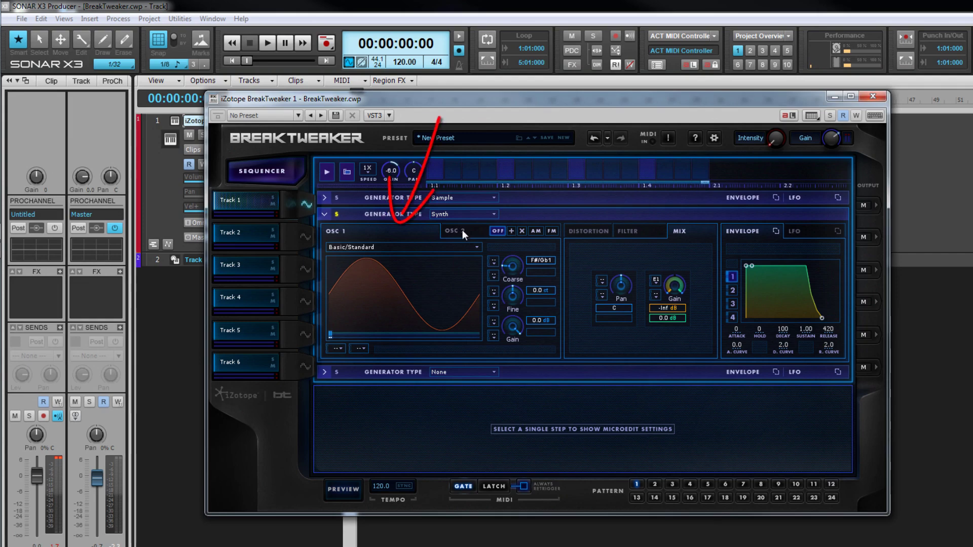
click(463, 230)
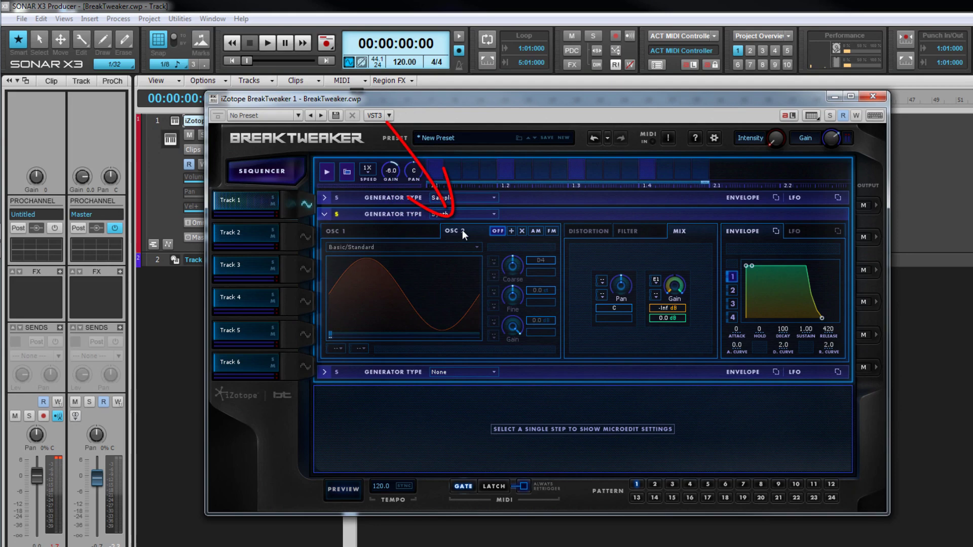
click(387, 230)
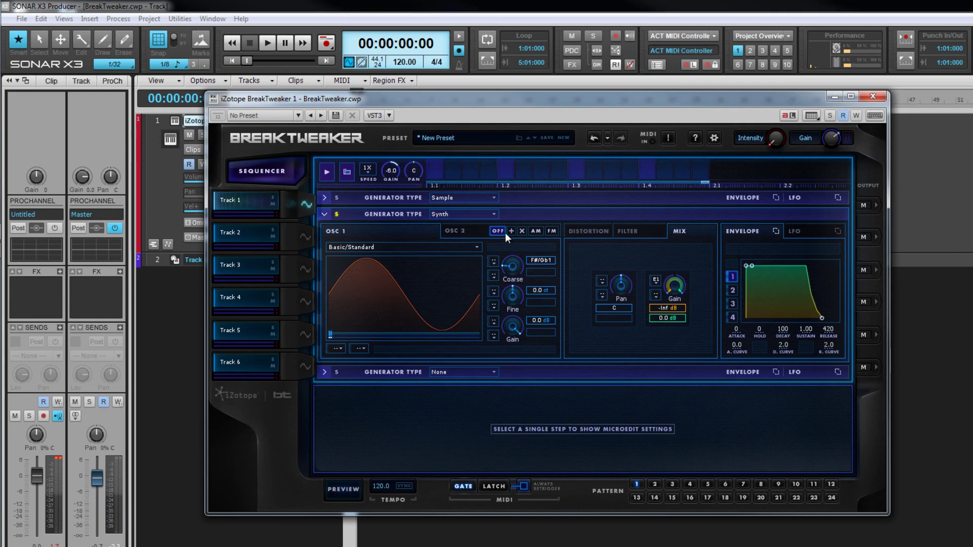
Try AM and then FM oscillator modulation, turn modulation off, and audition Track 1
click(538, 232)
click(556, 231)
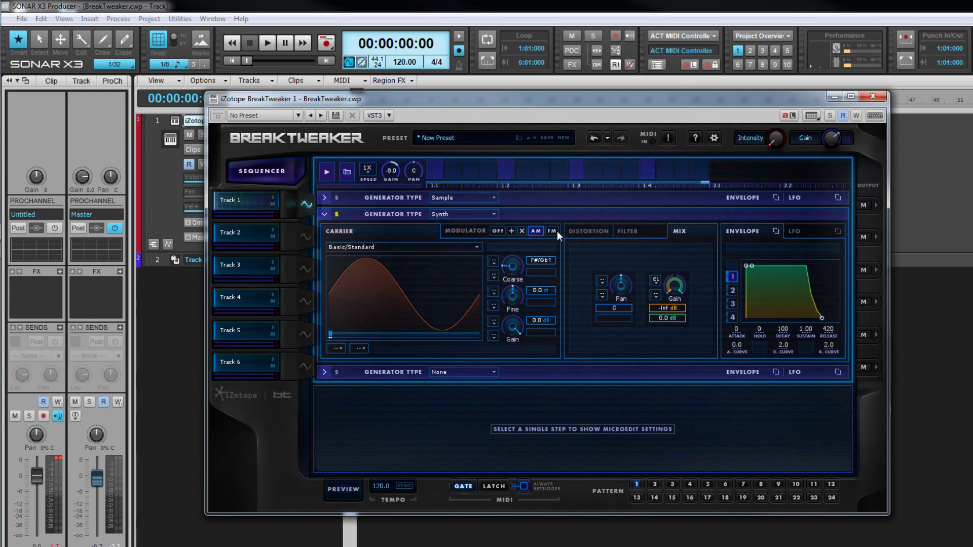
click(498, 231)
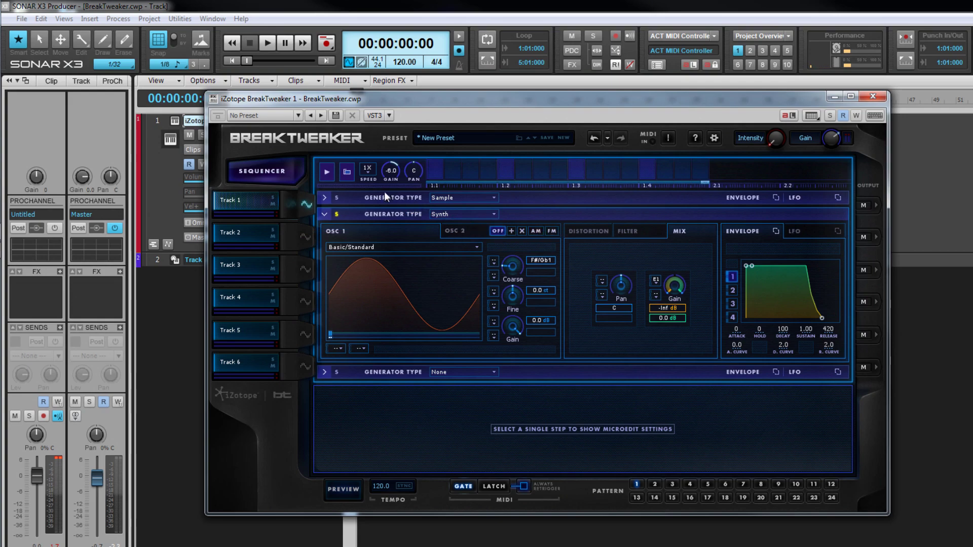
click(326, 172)
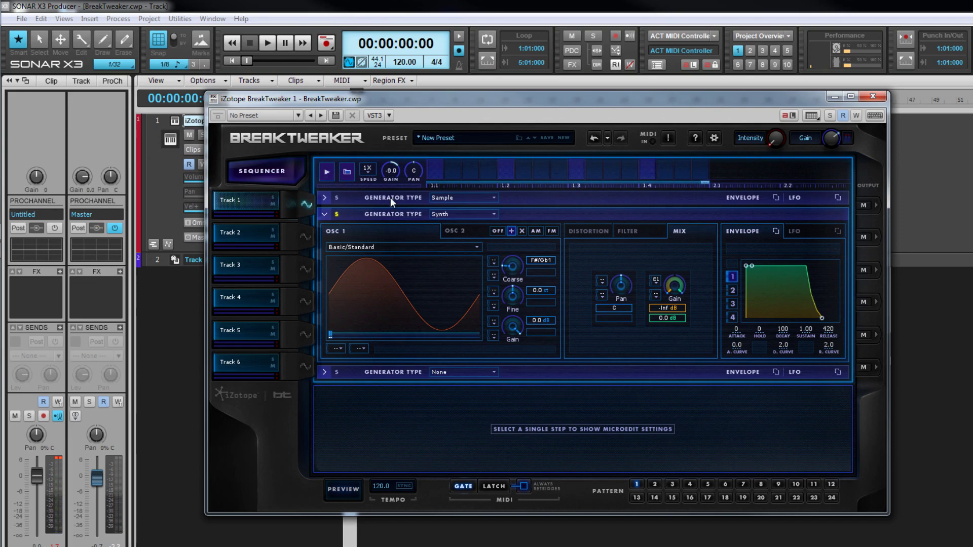
Set oscillator 2 to X (ring-mod) mixing and return to oscillator 1
click(463, 231)
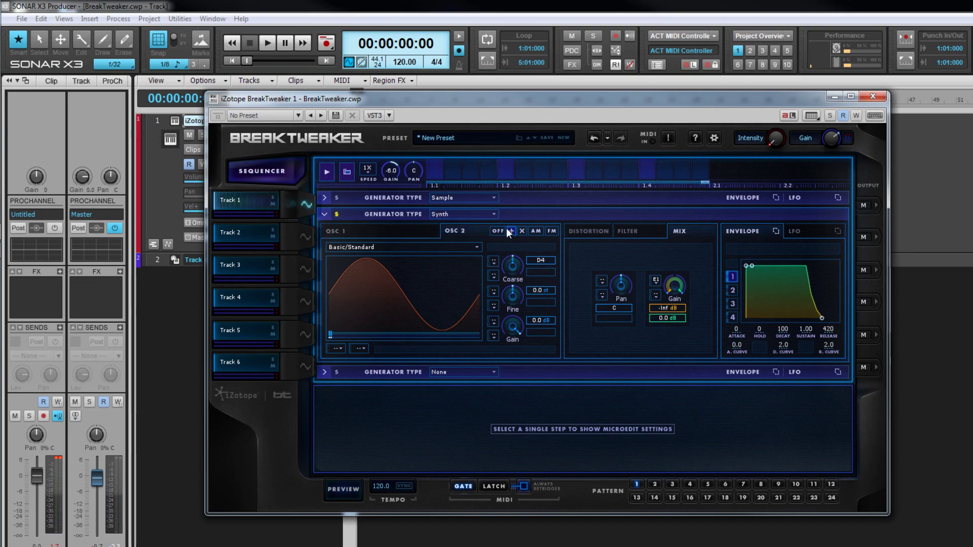
click(522, 231)
click(414, 230)
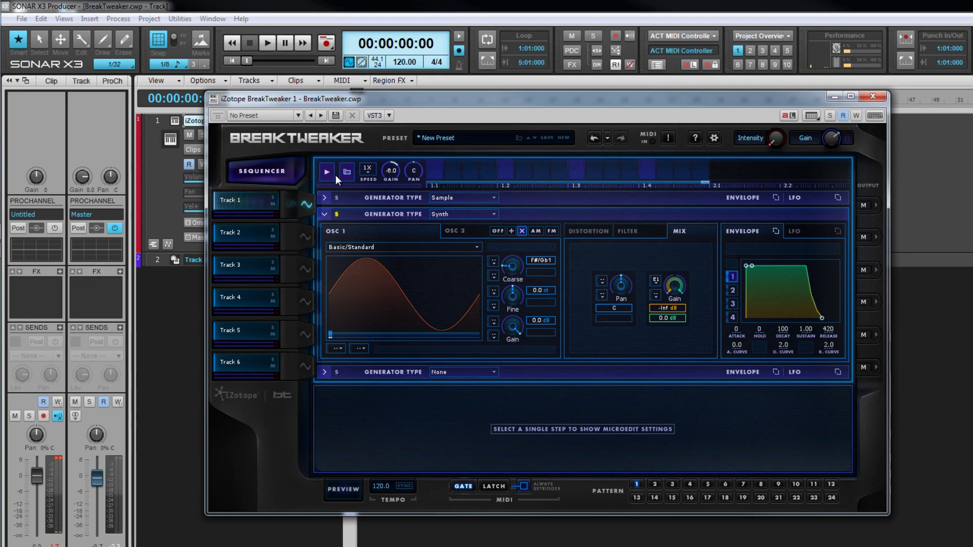
Preview the synth with AM modulation, then switch to FM and preview again
click(535, 231)
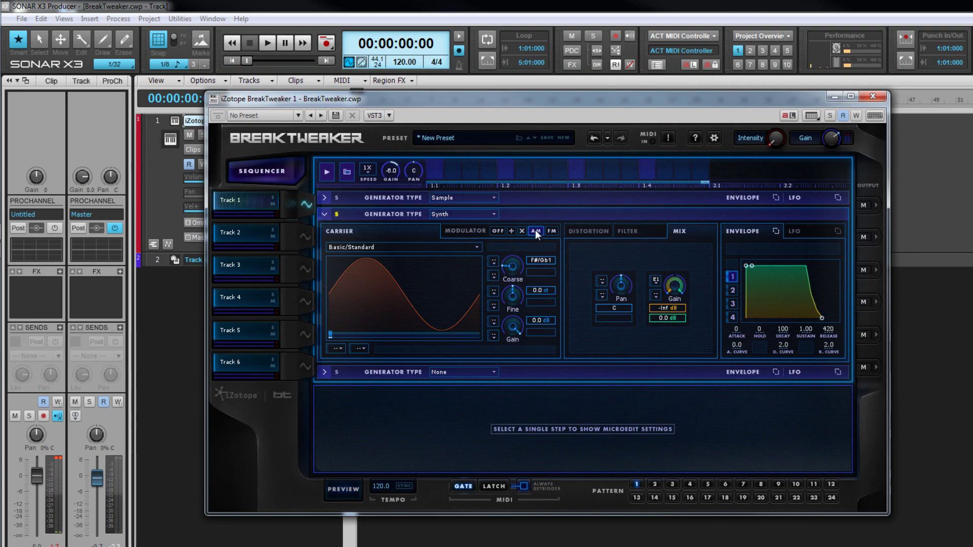
click(327, 171)
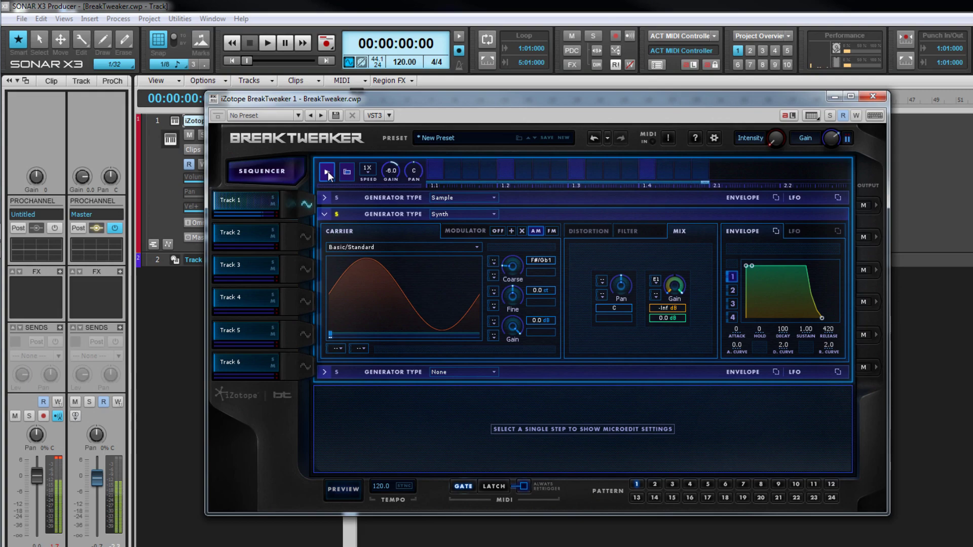
click(327, 172)
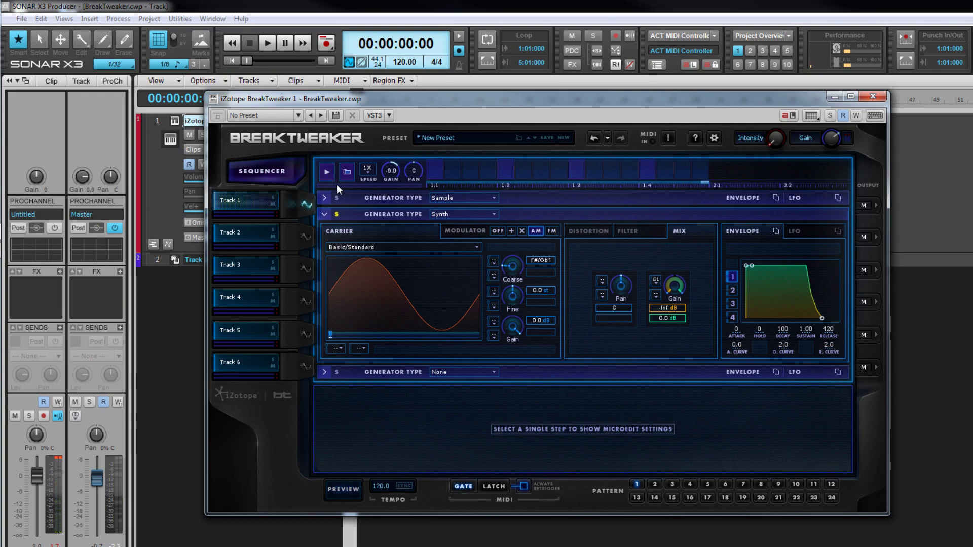
click(552, 231)
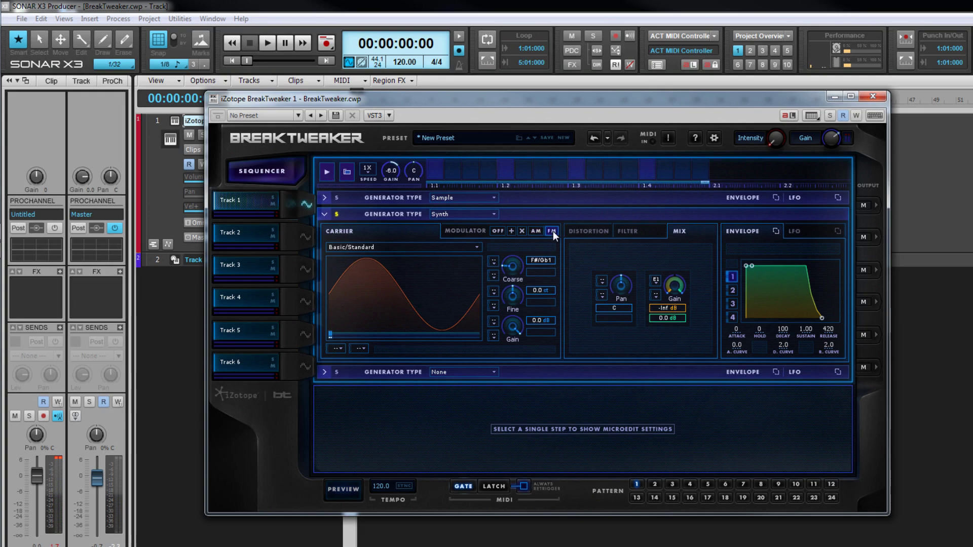
click(327, 173)
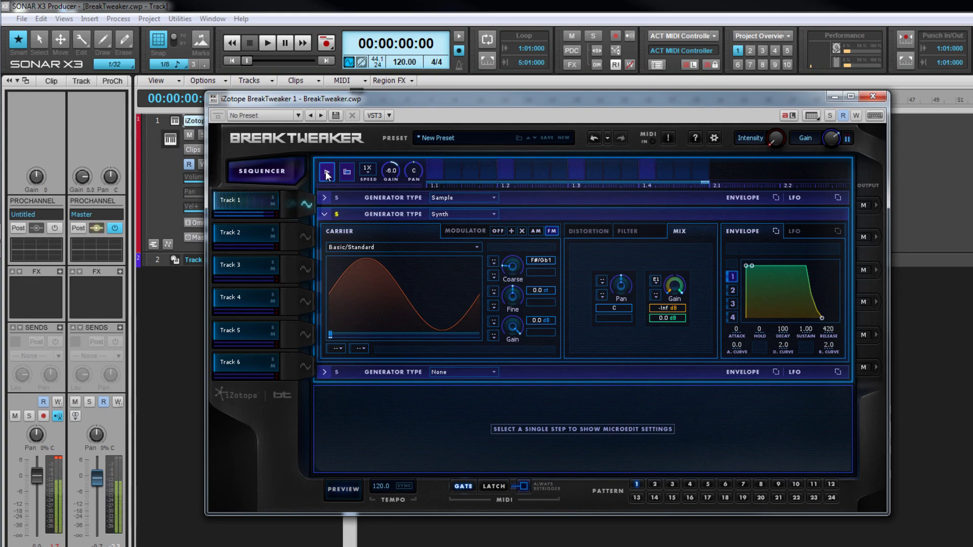
click(326, 173)
Adjust the modulator oscillator's gain during playback, then reset it to 0 dB
click(466, 231)
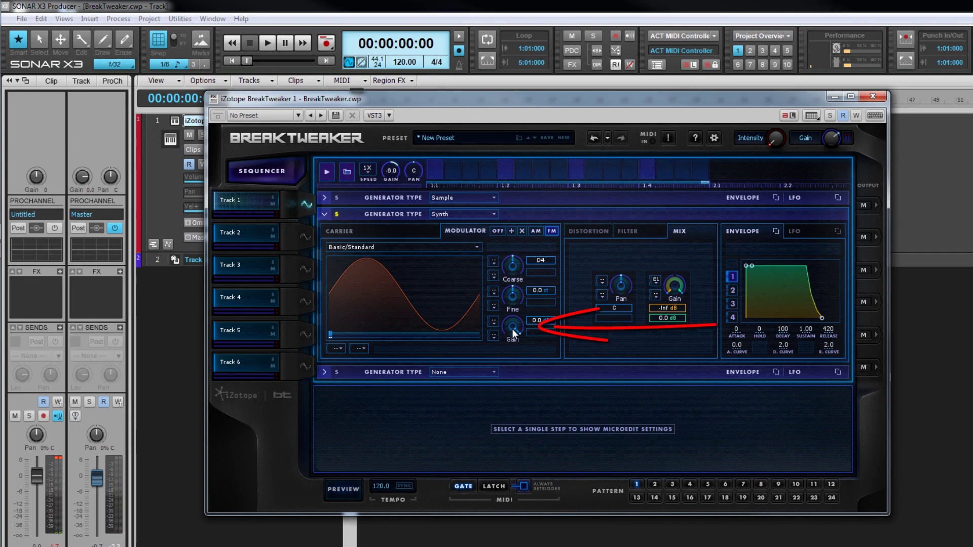
drag(516, 350, 516, 357)
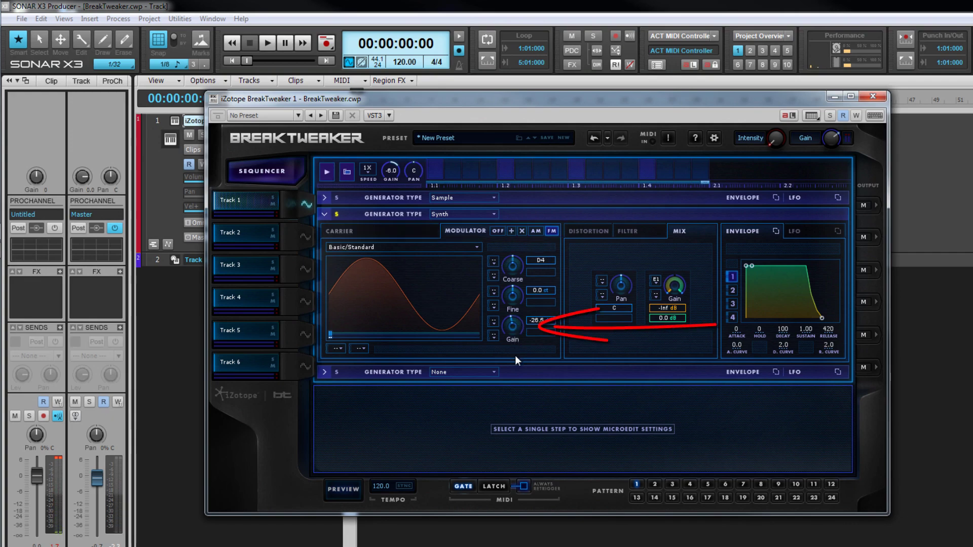
click(324, 172)
drag(509, 329, 510, 318)
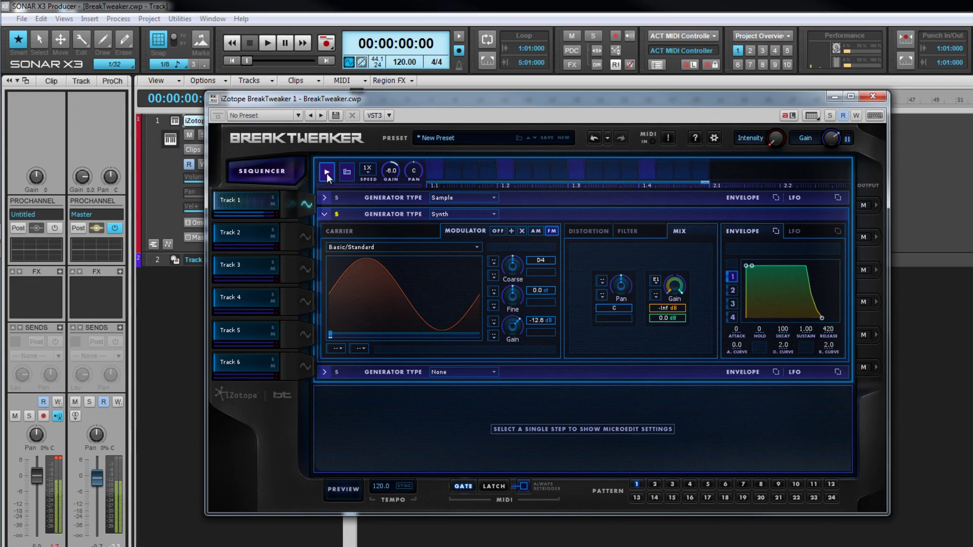
double_click(512, 325)
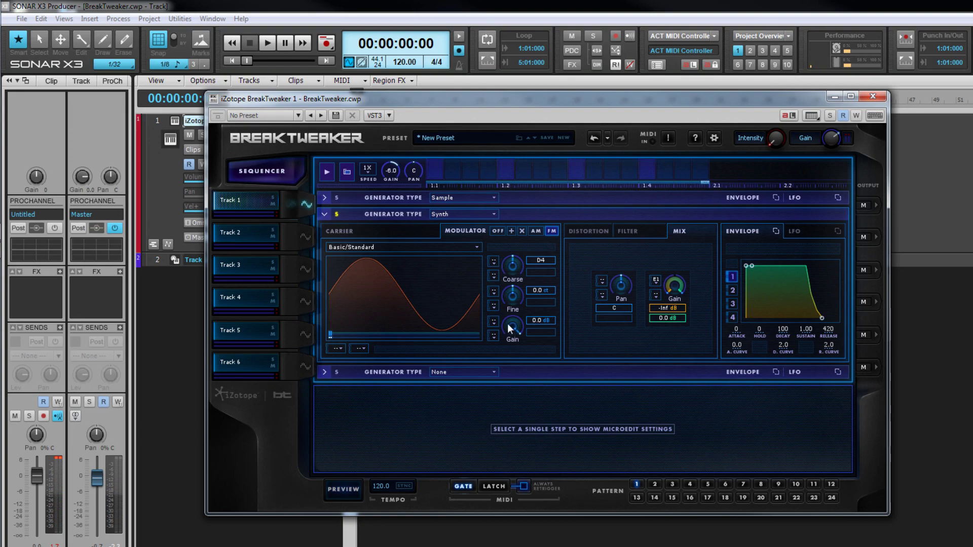
Load the Complex/Citadel wavetable on the carrier and sweep its wavetable position
click(394, 229)
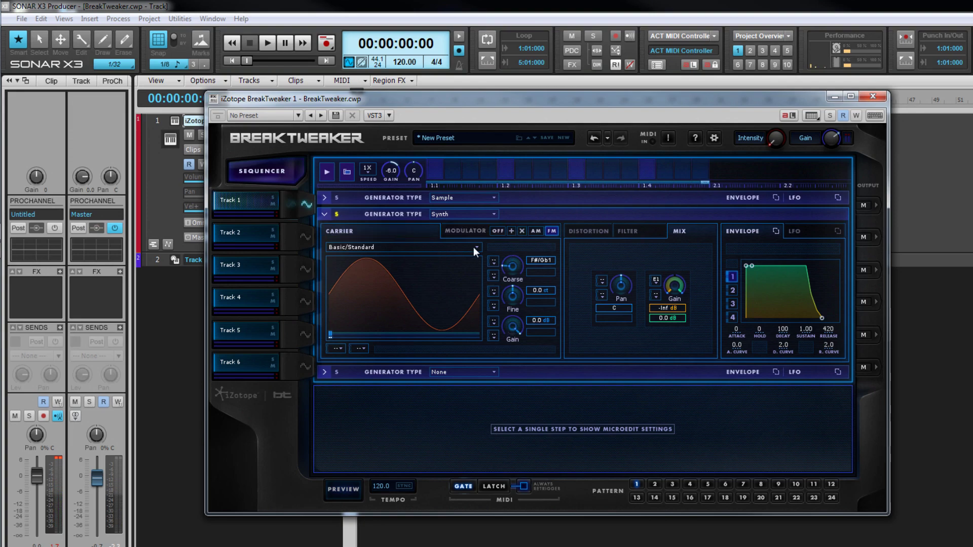
click(476, 248)
click(362, 294)
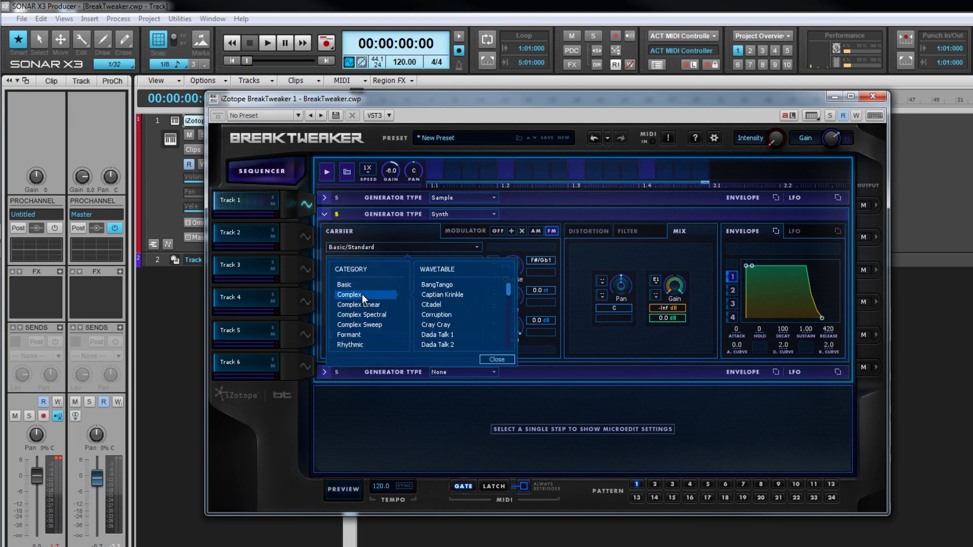
click(434, 305)
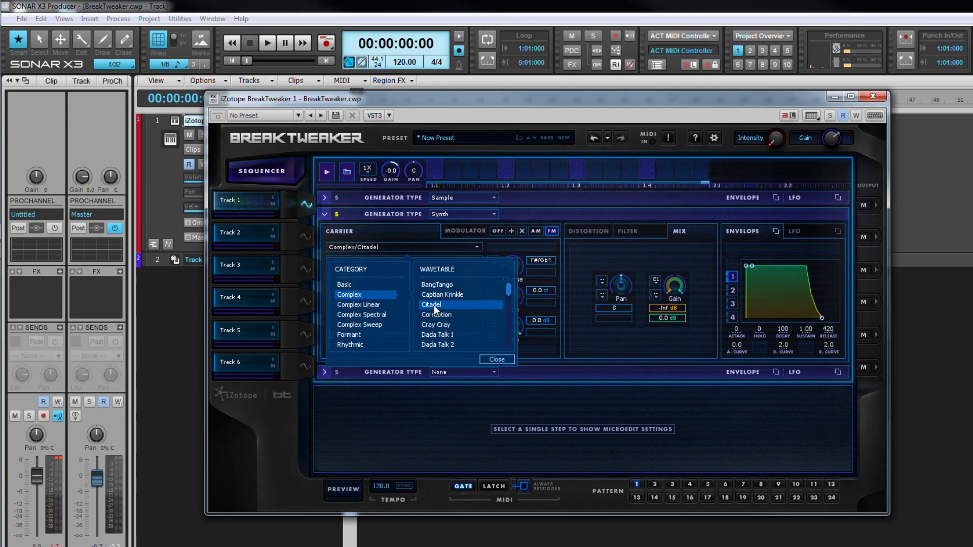
click(503, 359)
mouse_move(331, 334)
mouse_down()
mouse_move(483, 334)
mouse_move(331, 332)
mouse_up()
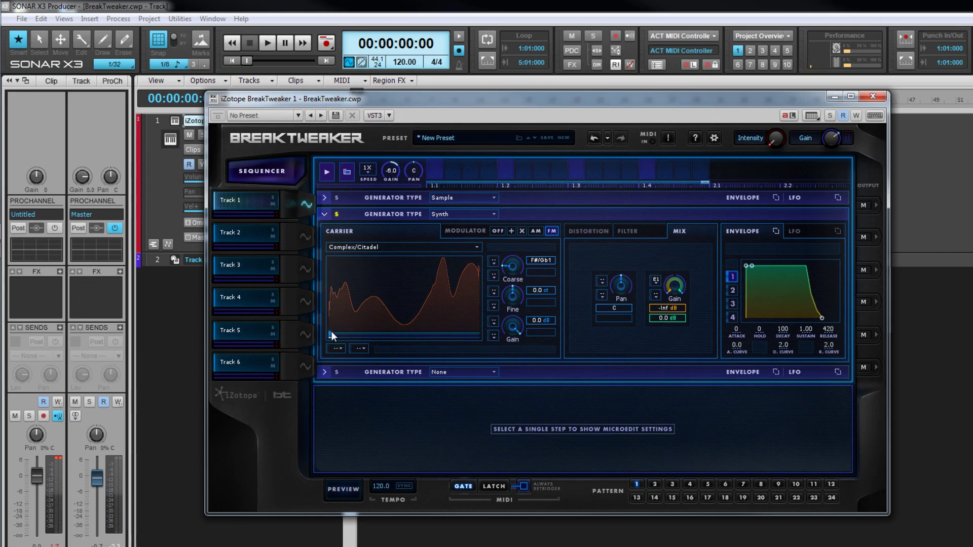
Replace the carrier wavetable with Basic/Big Sine
click(474, 247)
click(368, 284)
click(439, 295)
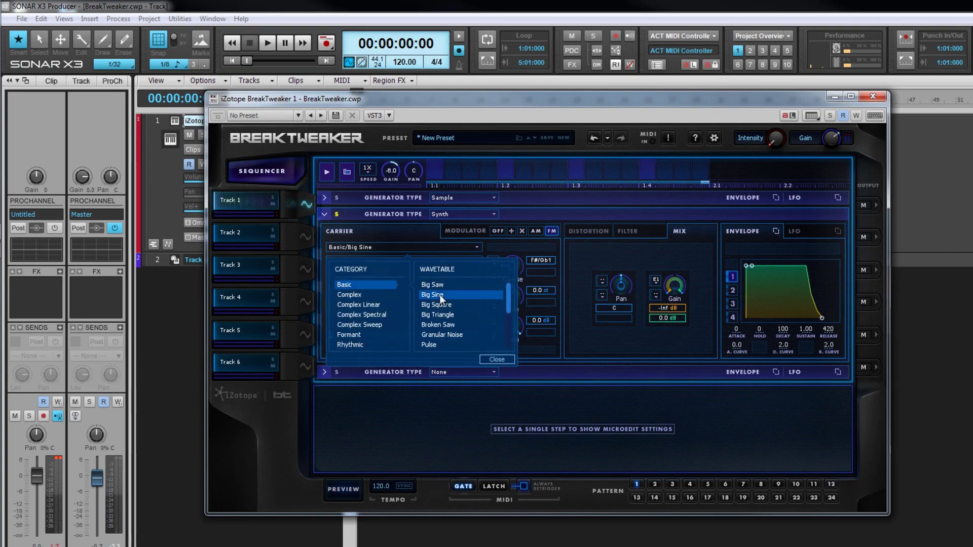
click(497, 360)
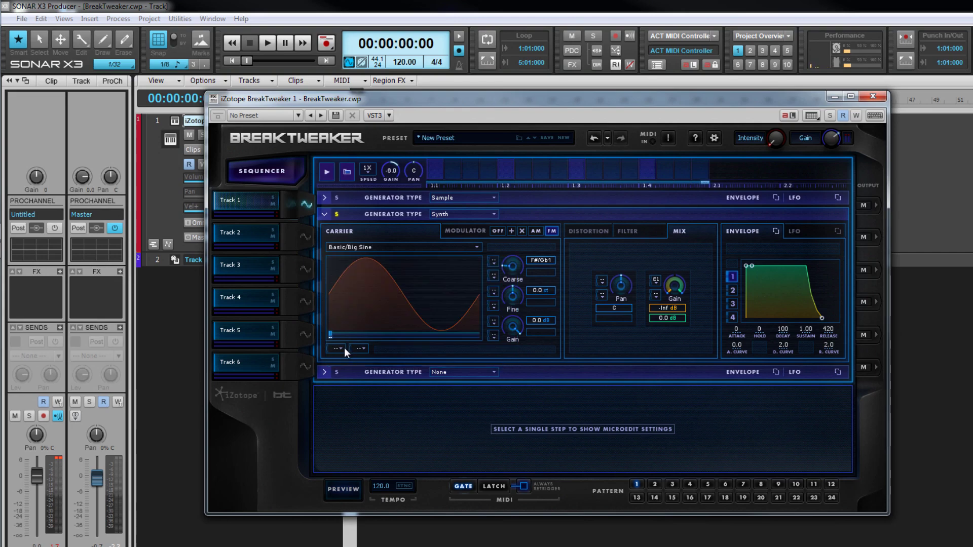
Modulate the carrier's wavetable position with Env 2 and LFO 2, viewing their settings
click(341, 348)
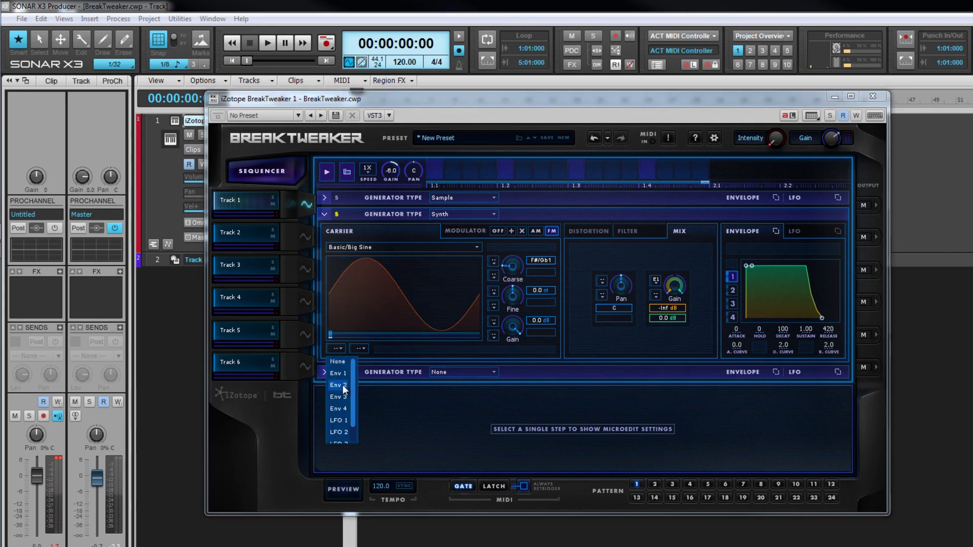
click(337, 385)
click(365, 348)
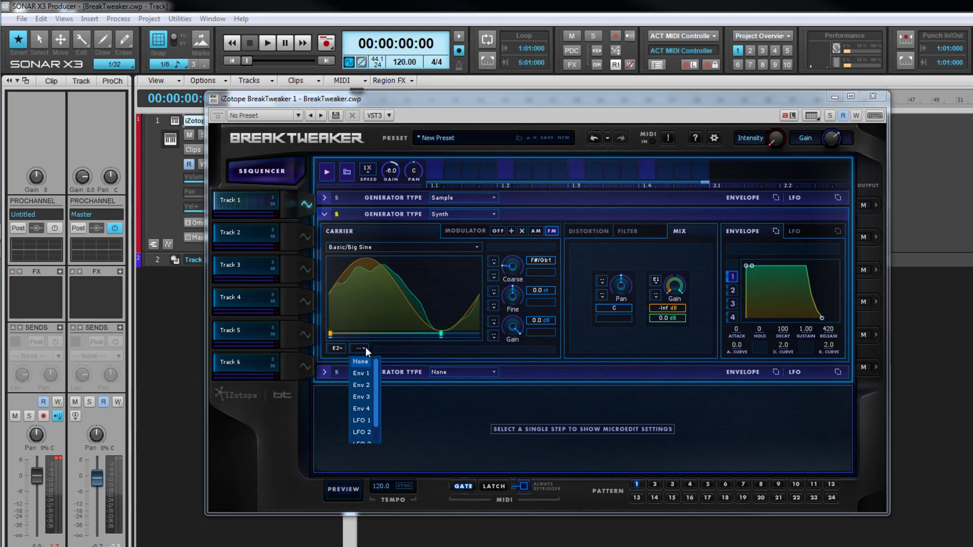
click(370, 432)
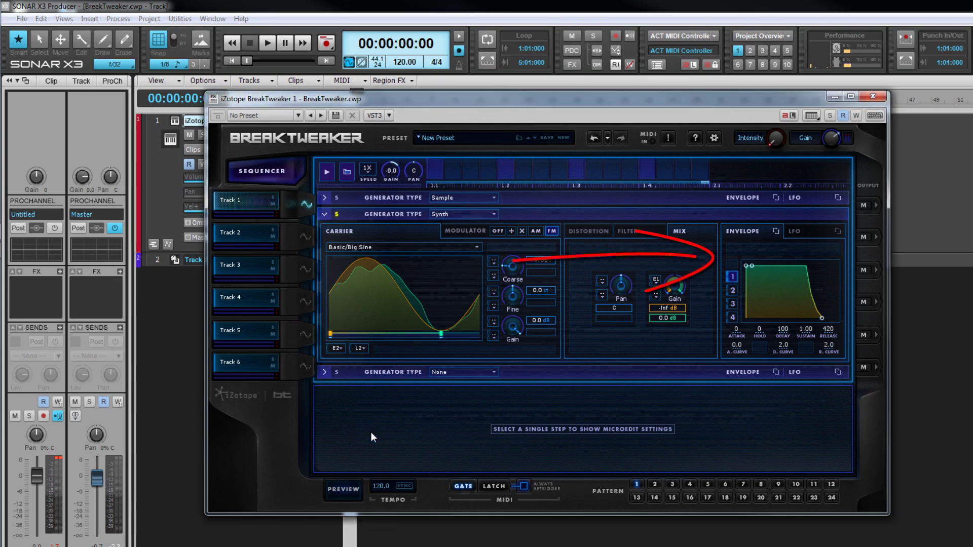
click(732, 291)
click(799, 230)
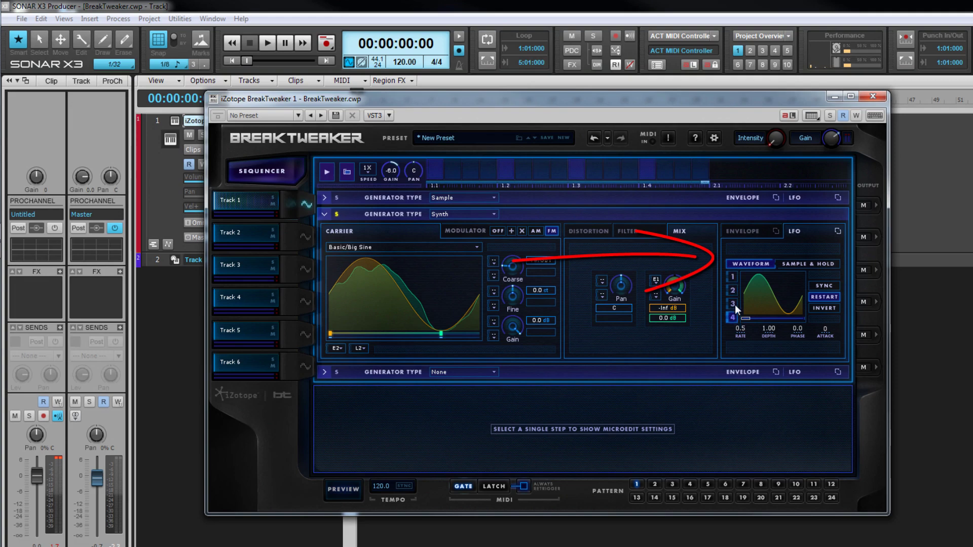
click(734, 292)
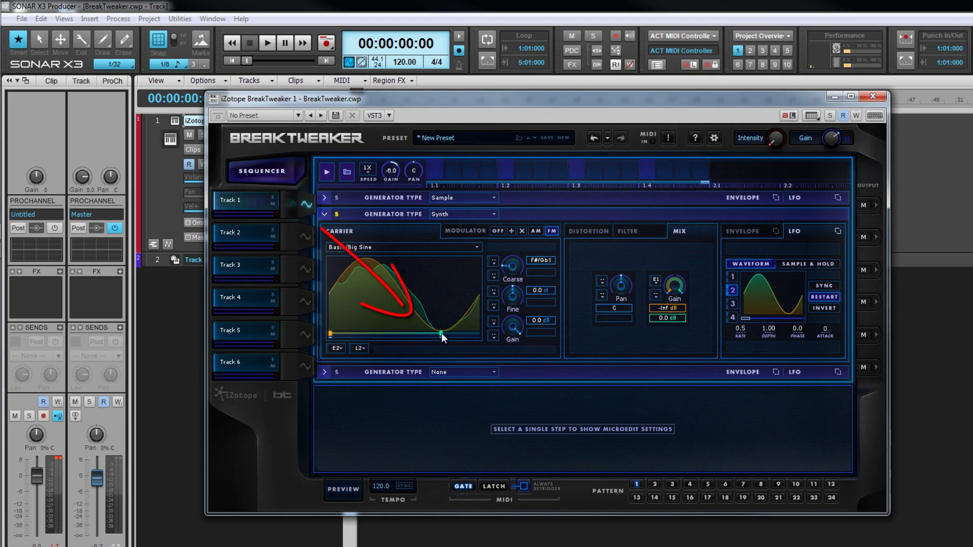
Narrow the wavetable modulation range, moving its start later and end earlier
drag(442, 333, 425, 337)
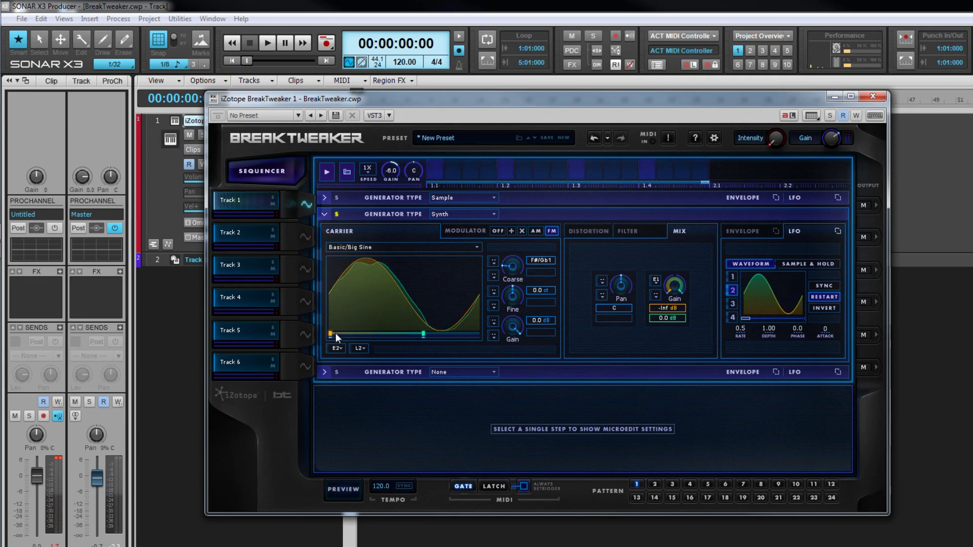
drag(330, 333, 353, 331)
click(424, 332)
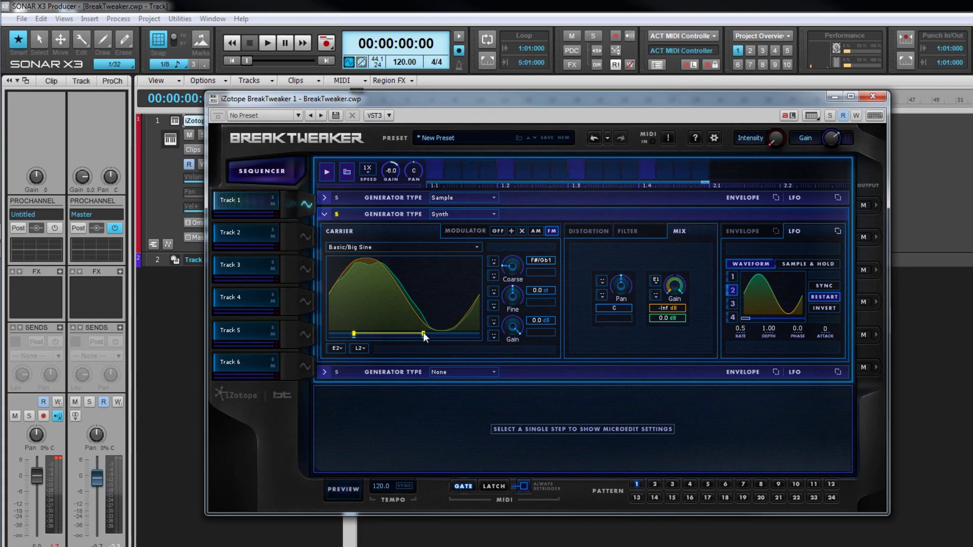
drag(403, 333, 361, 333)
right_click(373, 333)
click(427, 367)
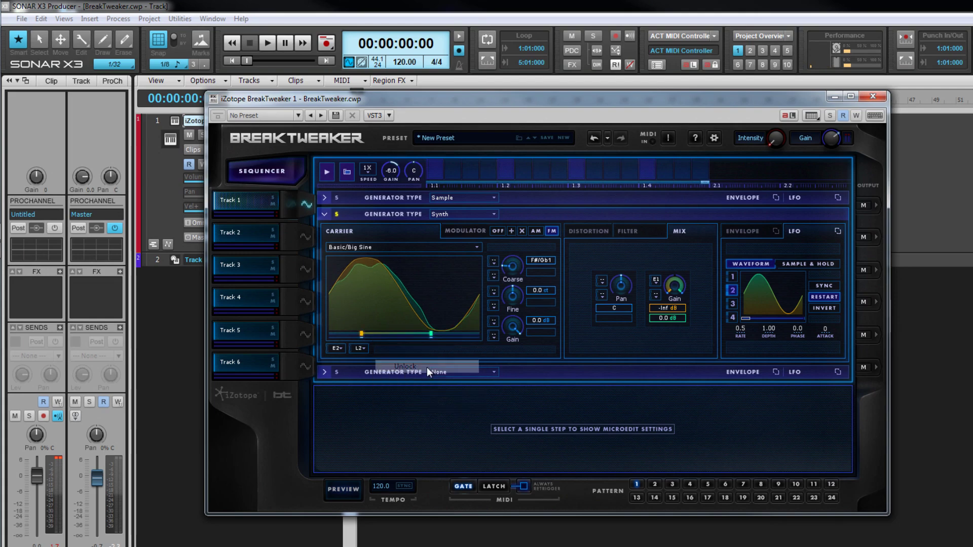
right_click(408, 335)
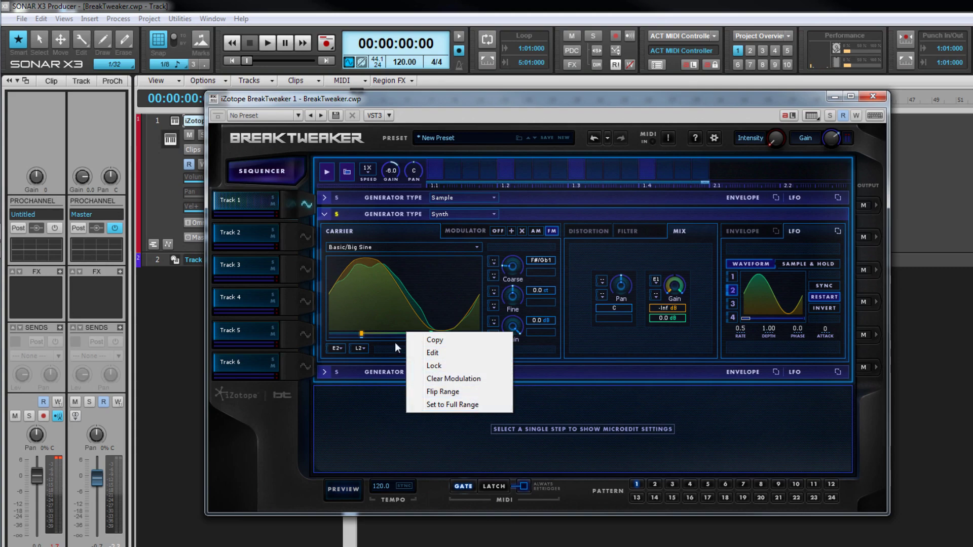
click(384, 333)
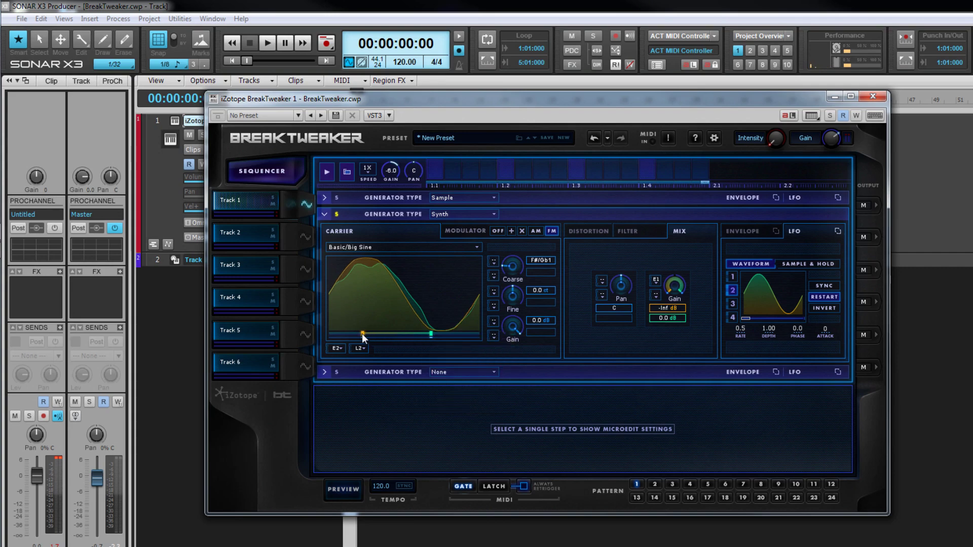